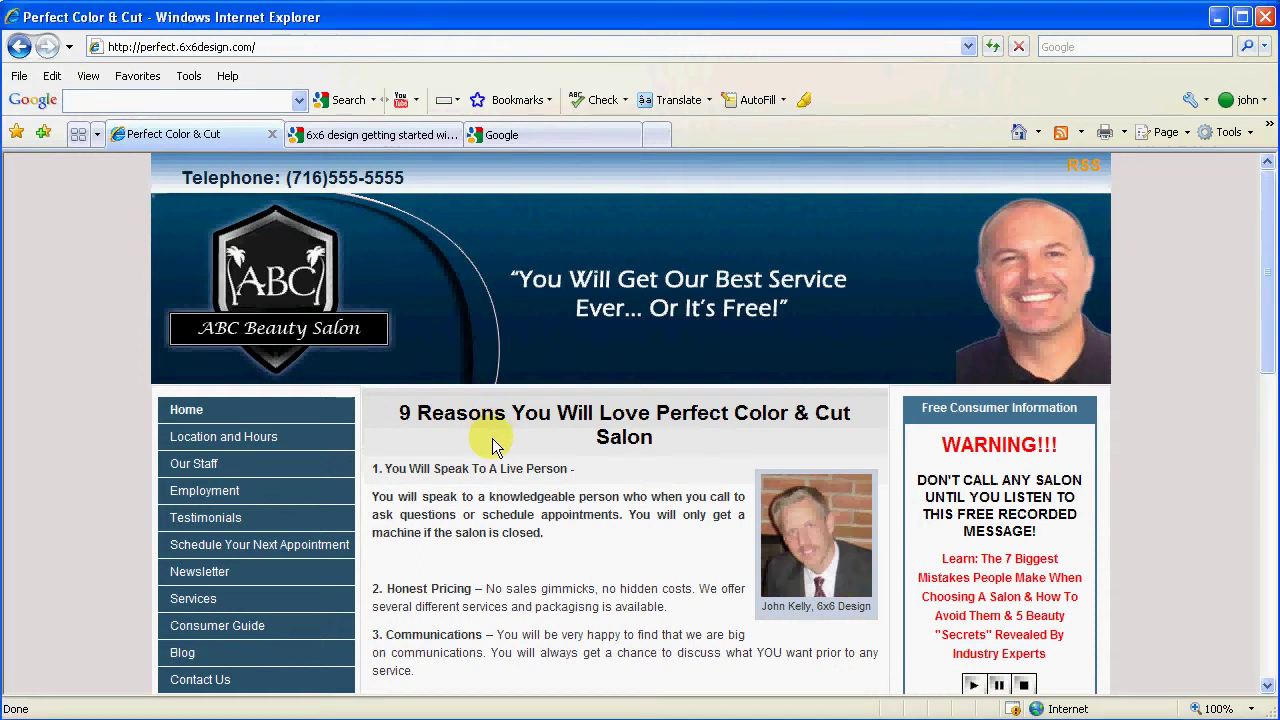
Step: Scroll the Perfect Color & Cut home page, then open Our Staff from the left navigation menu
{"action": "scroll", "coordinate": [493, 445], "scroll_direction": "down", "scroll_amount": 1}
{"action": "scroll", "coordinate": [493, 445], "scroll_direction": "down", "scroll_amount": 2}
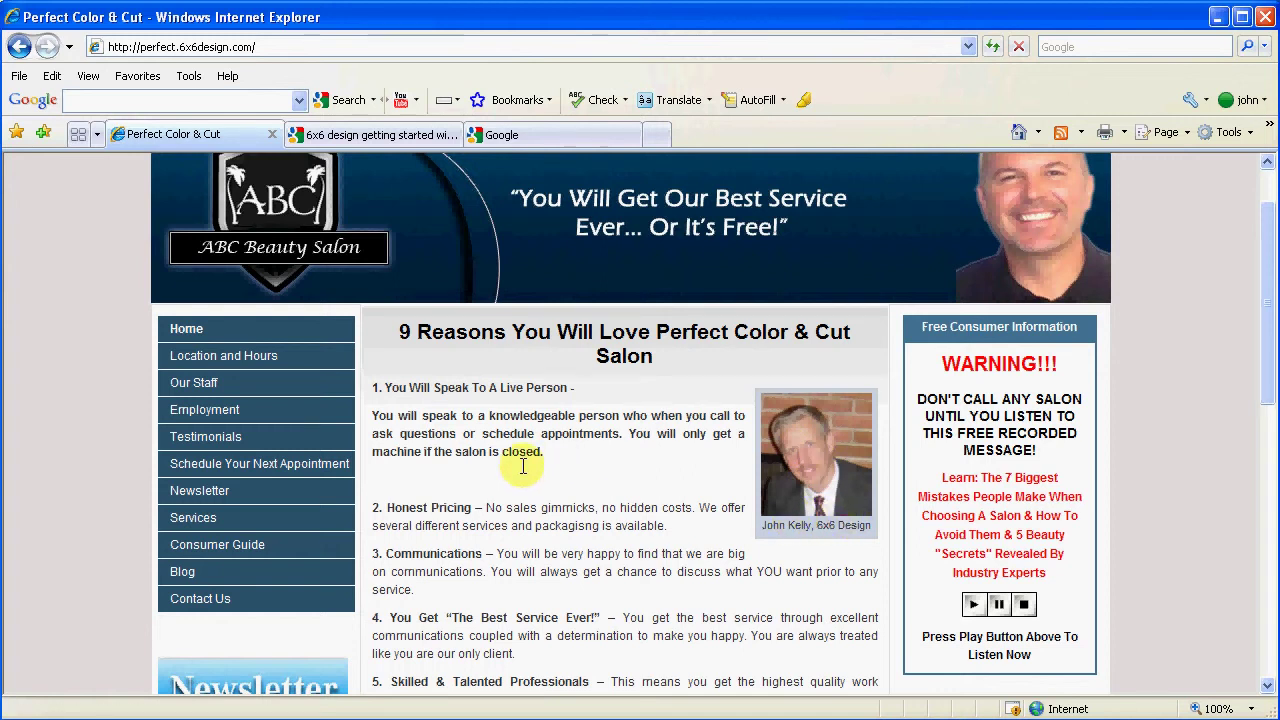
{"action": "scroll", "coordinate": [522, 465], "scroll_direction": "down", "scroll_amount": 2}
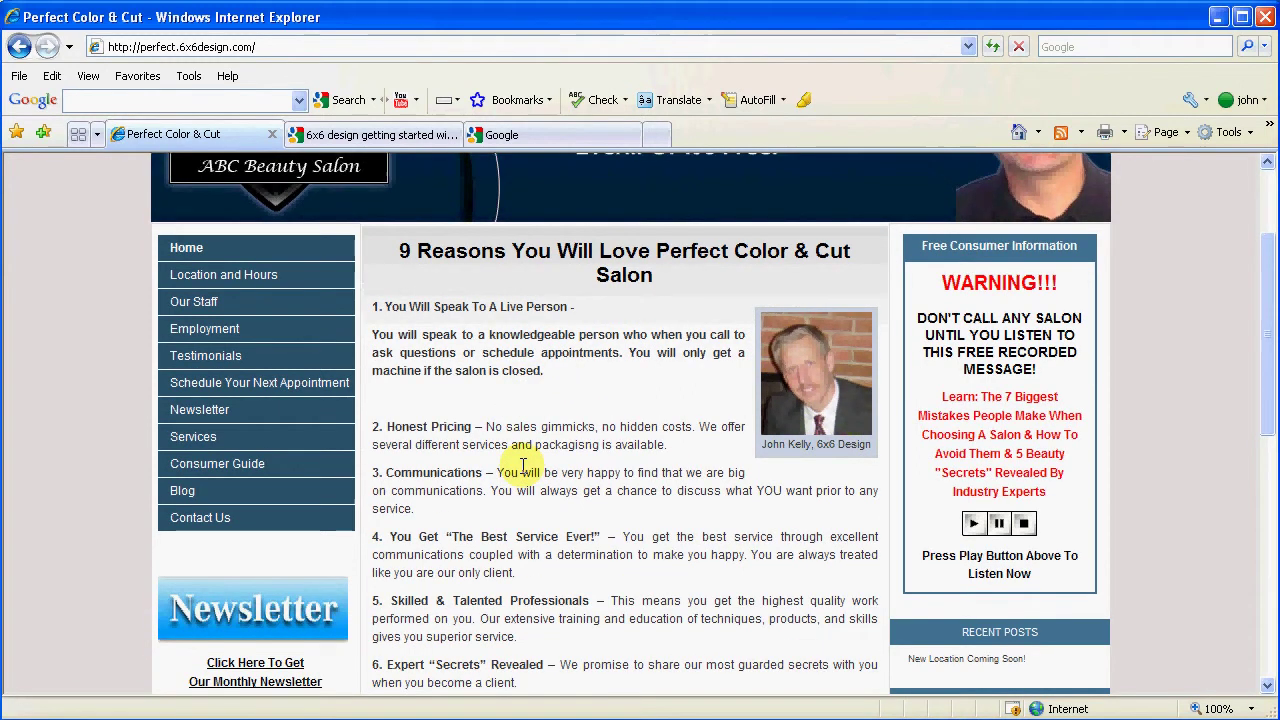
{"action": "scroll", "coordinate": [548, 490], "scroll_direction": "up", "scroll_amount": 4}
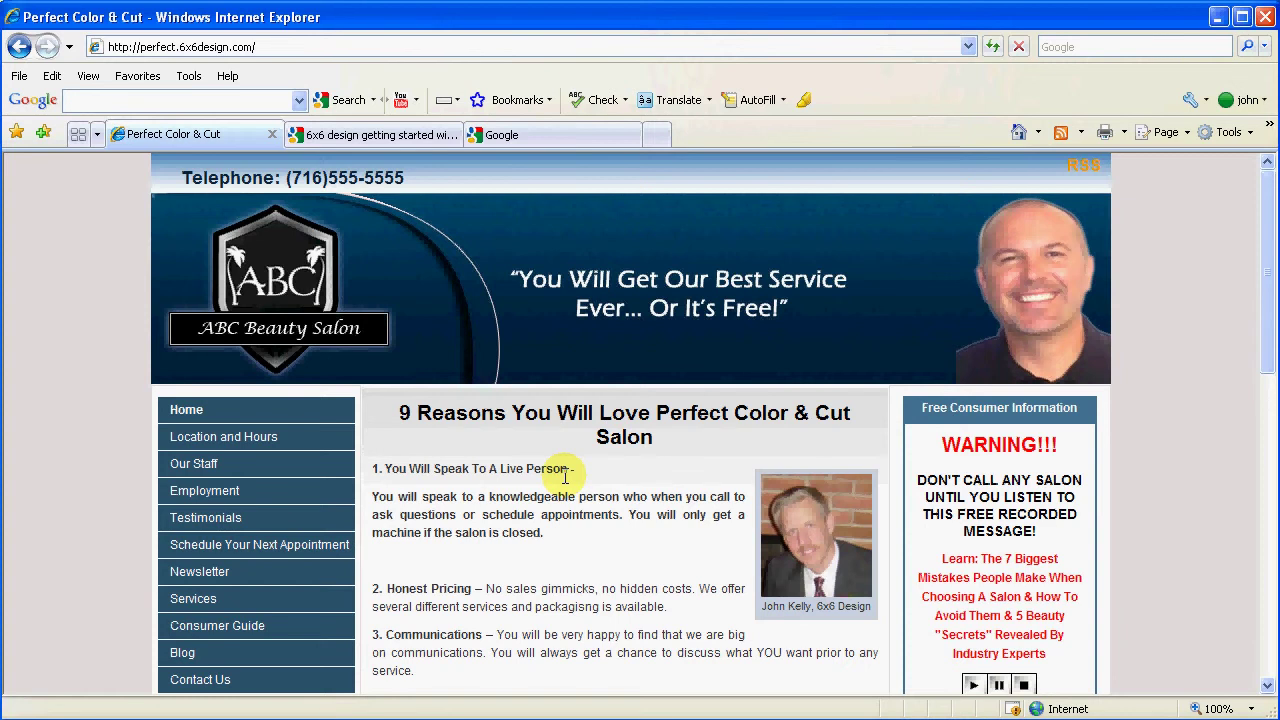
{"action": "scroll", "coordinate": [568, 476], "scroll_direction": "down", "scroll_amount": 1}
{"action": "scroll", "coordinate": [570, 476], "scroll_direction": "down", "scroll_amount": 1}
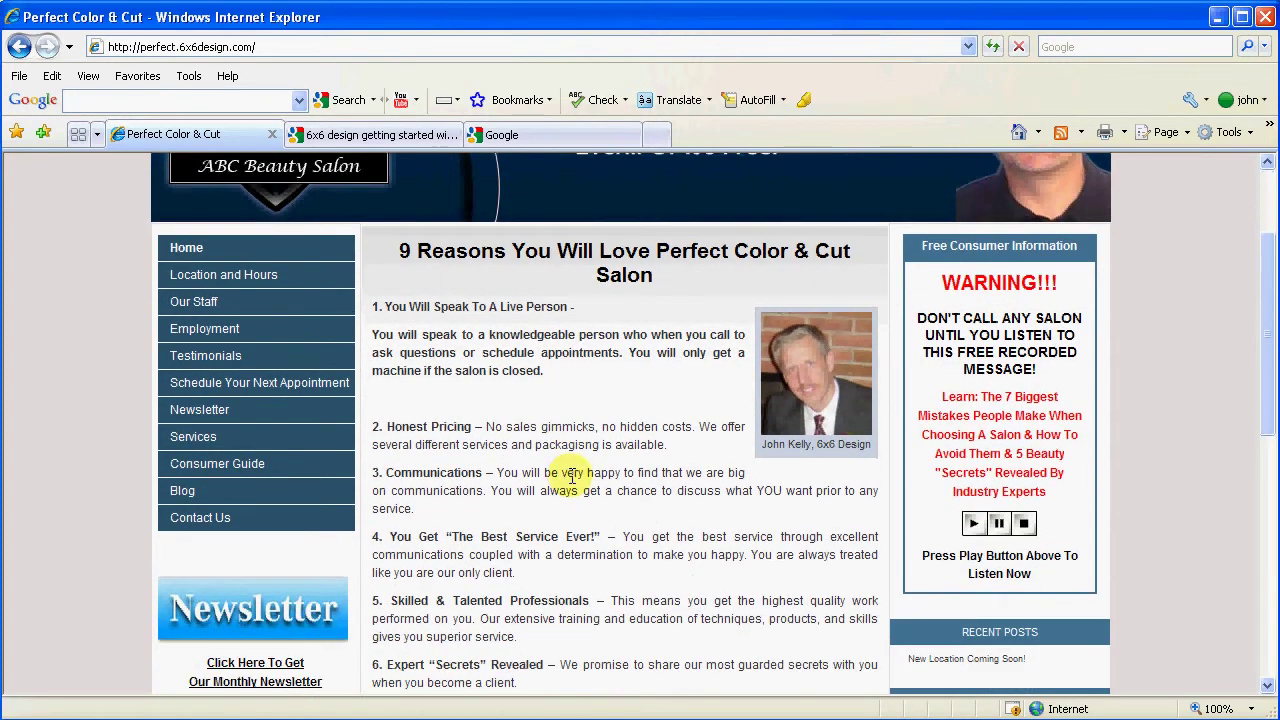
{"action": "left_click", "coordinate": [190, 304]}
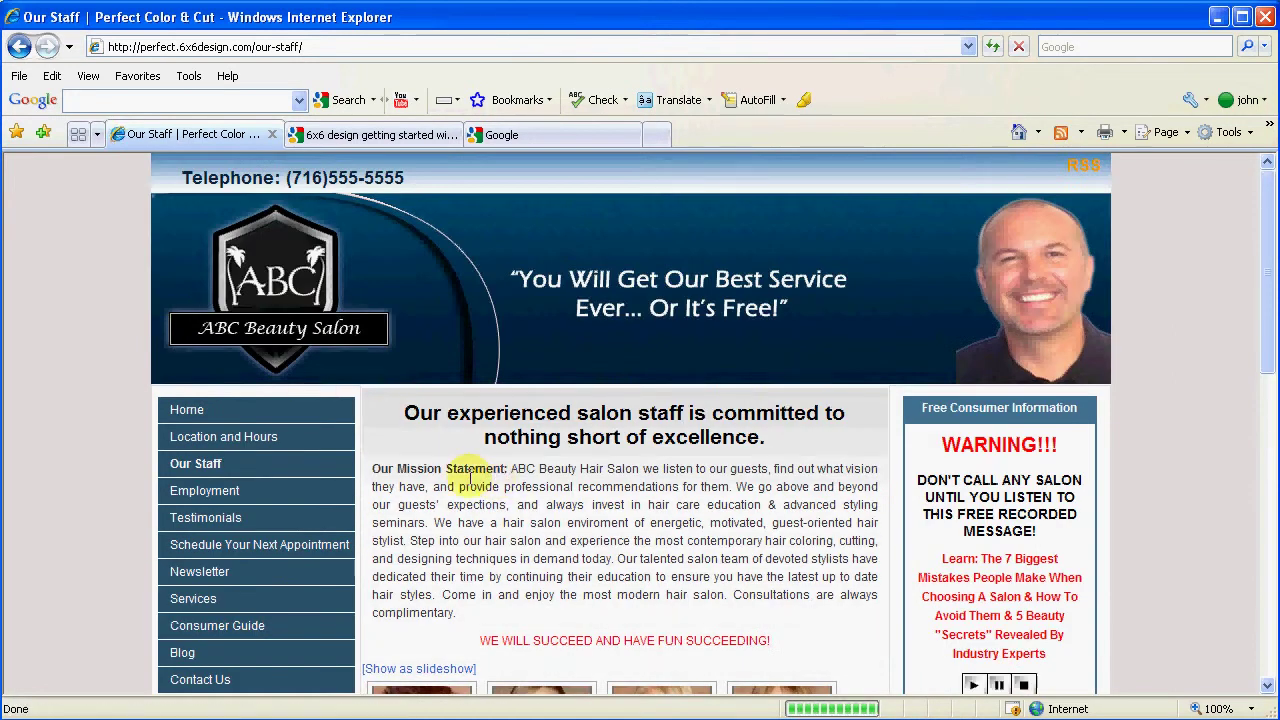
Step: Scroll down the Our Staff page past the mission statement, red motto and staff photos
{"action": "scroll", "coordinate": [468, 472], "scroll_direction": "down", "scroll_amount": 2}
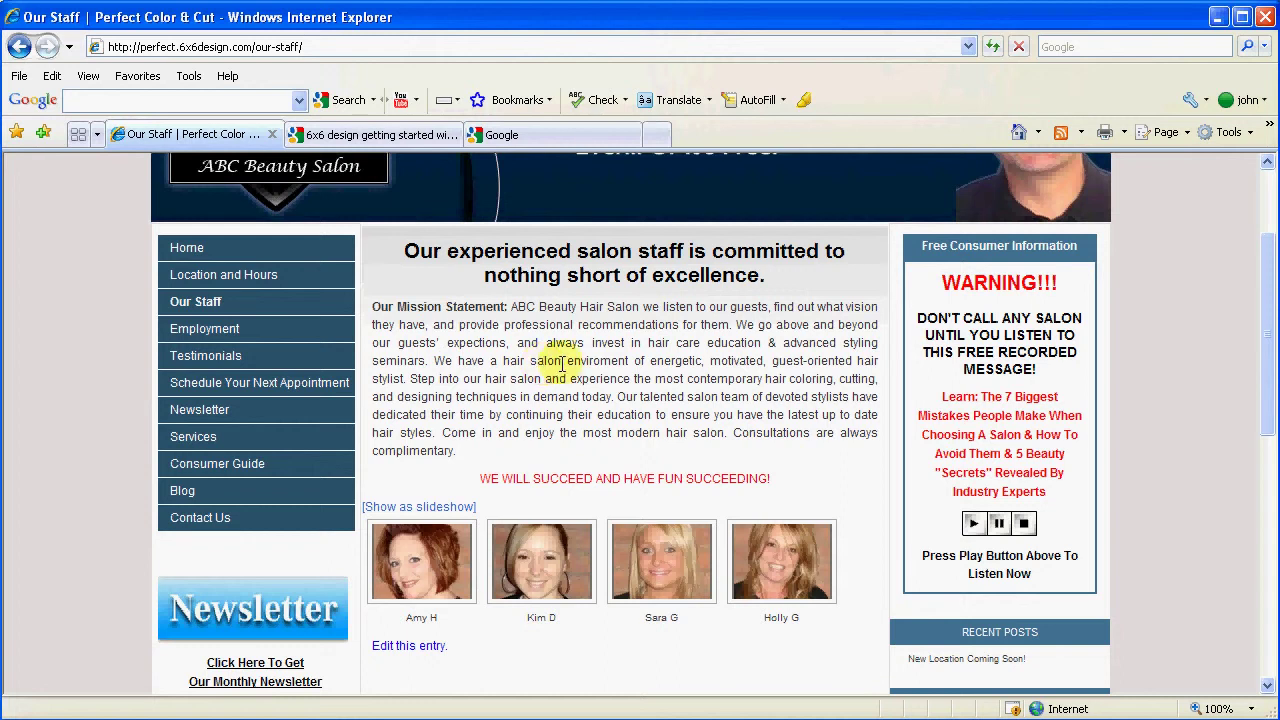
{"action": "scroll", "coordinate": [700, 385], "scroll_direction": "down", "scroll_amount": 2}
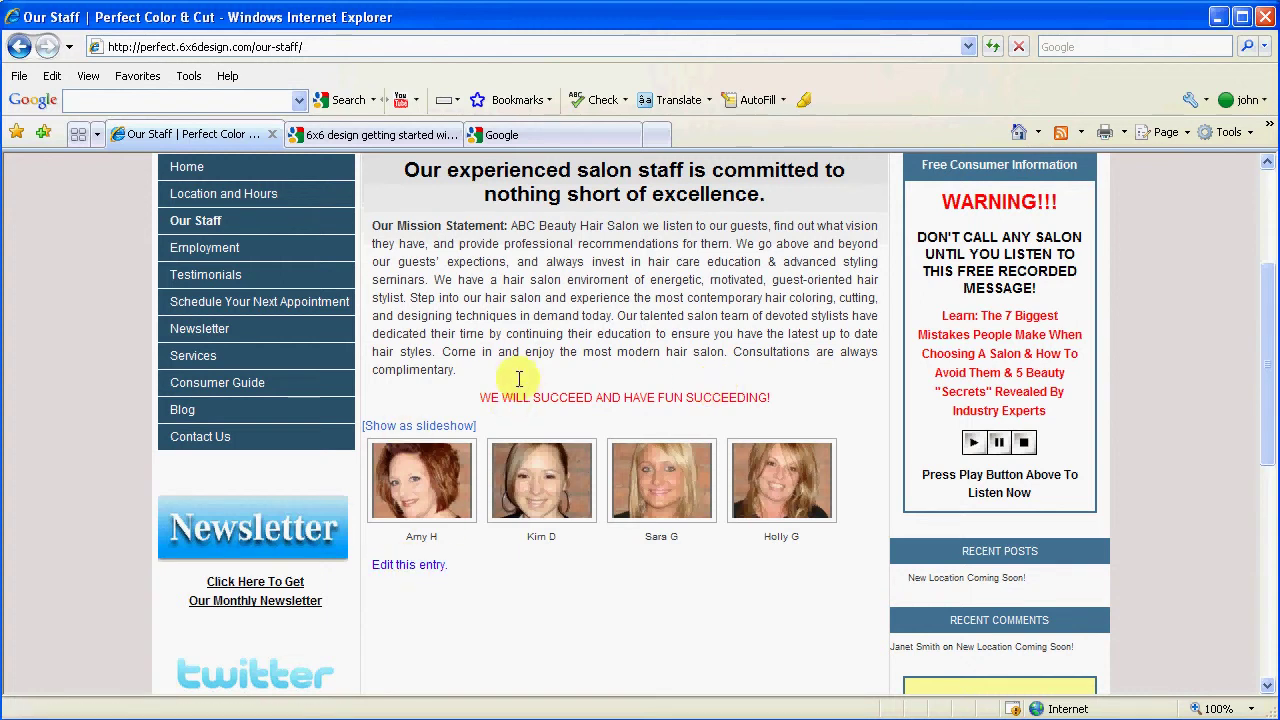
Step: Edit the Our Staff page and add a blank paragraph after 'complimentary.' in the mission statement
{"action": "left_click", "coordinate": [400, 566]}
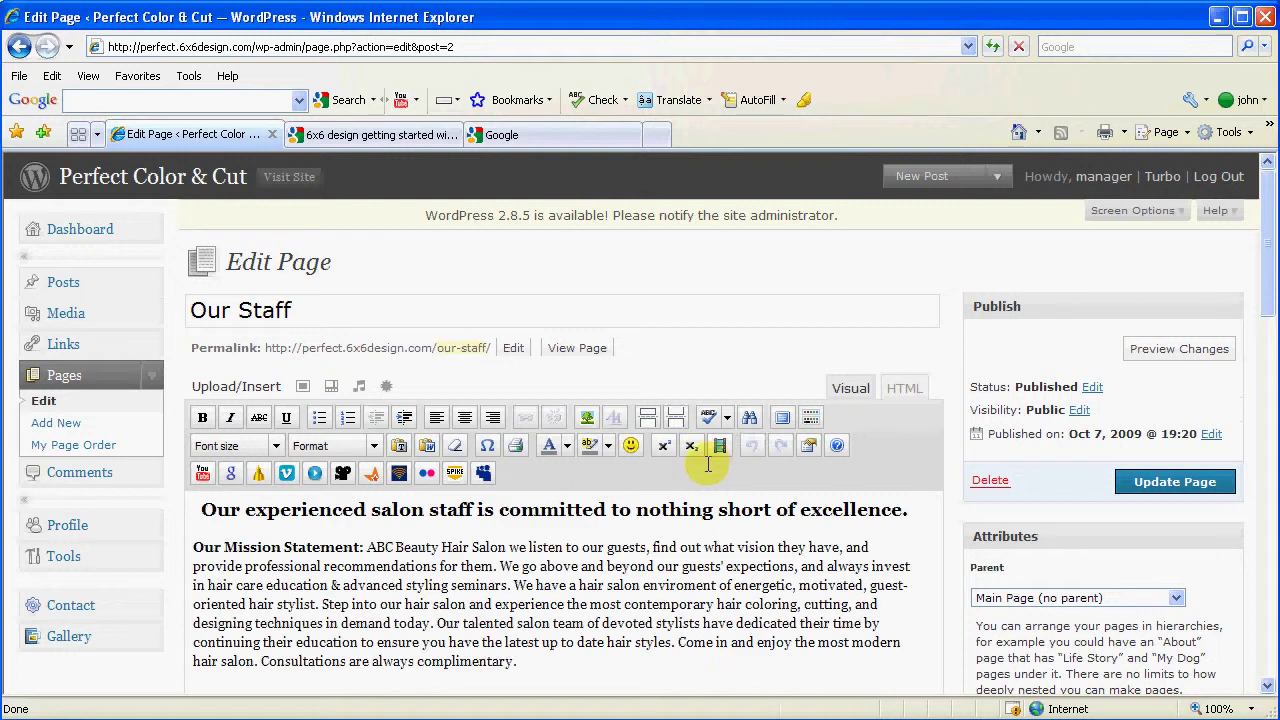
{"action": "scroll", "coordinate": [935, 446], "scroll_direction": "down", "scroll_amount": 3}
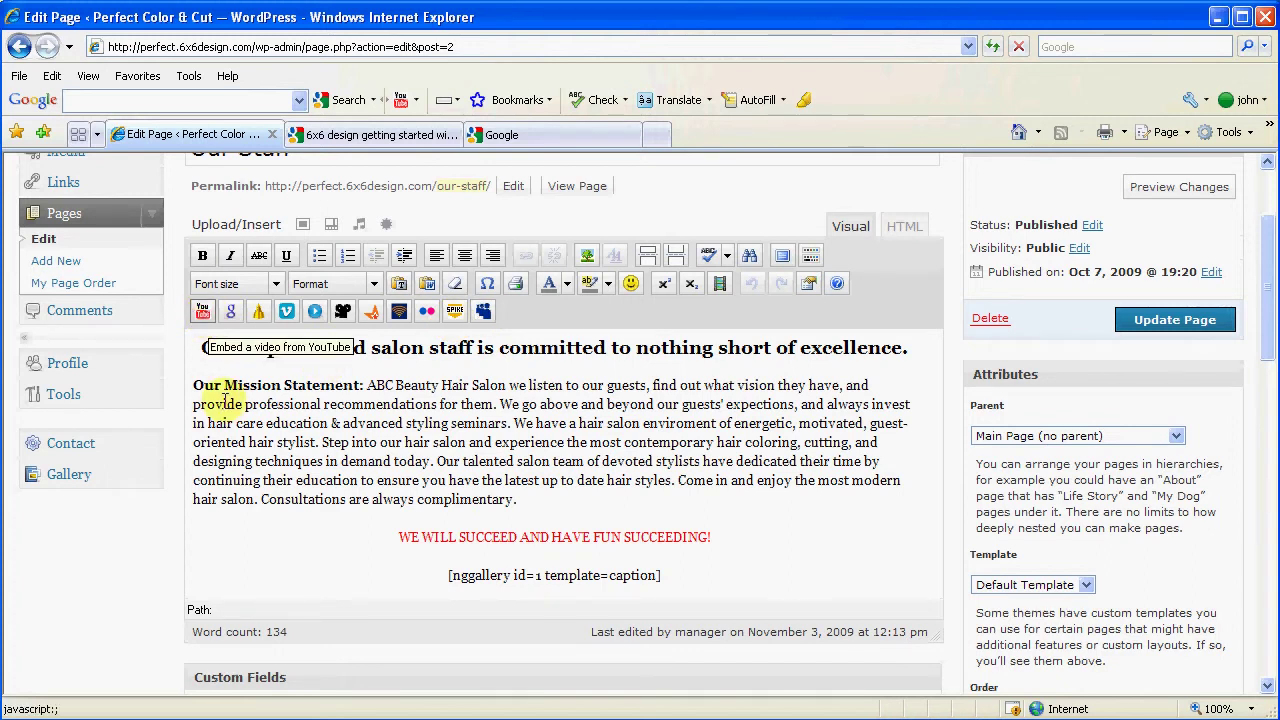
{"action": "left_click", "coordinate": [537, 503]}
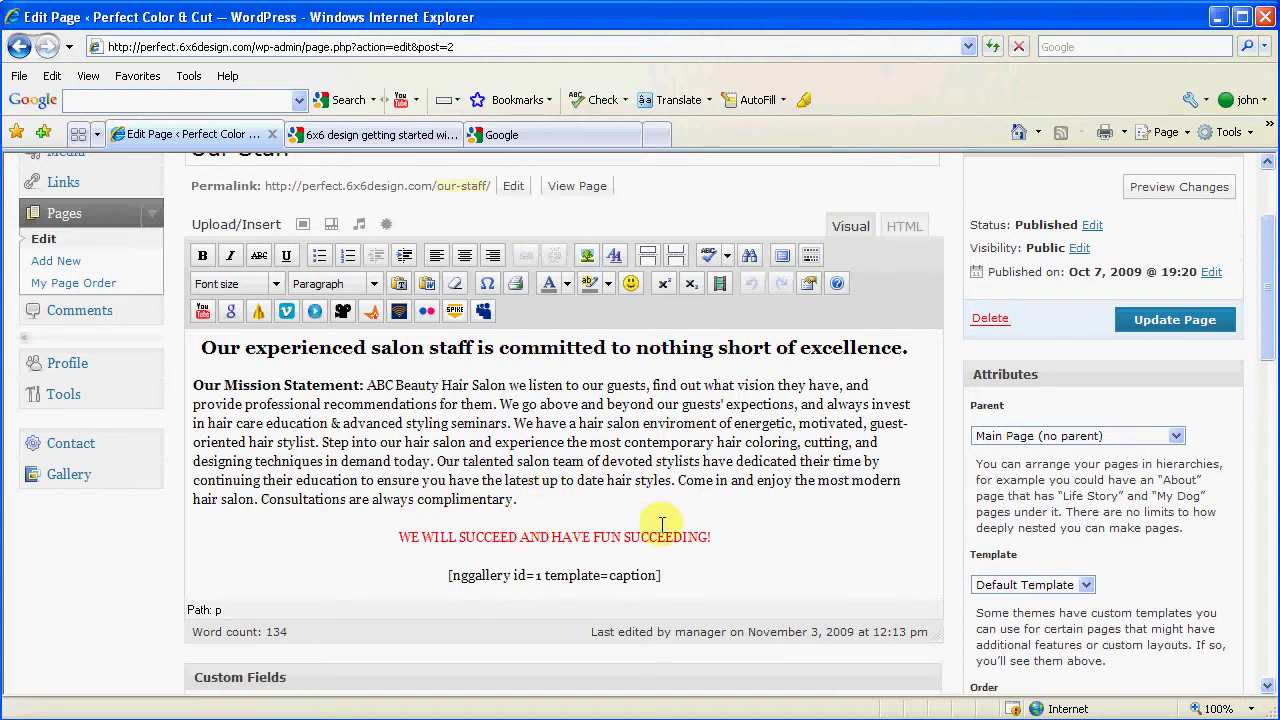
{"action": "key", "text": "Return"}
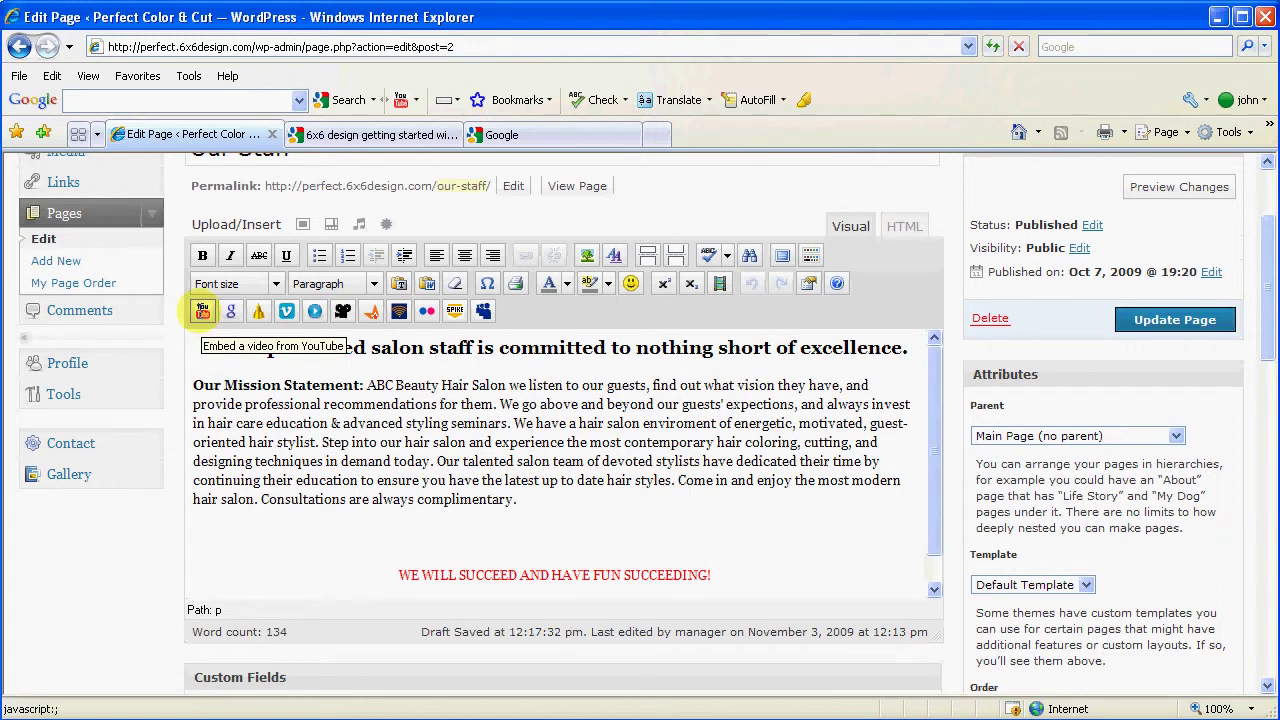
Step: Open the 'Embed A Video From YouTube' prompt, focus its URL field, and go to the Google tab
{"action": "left_click", "coordinate": [202, 311]}
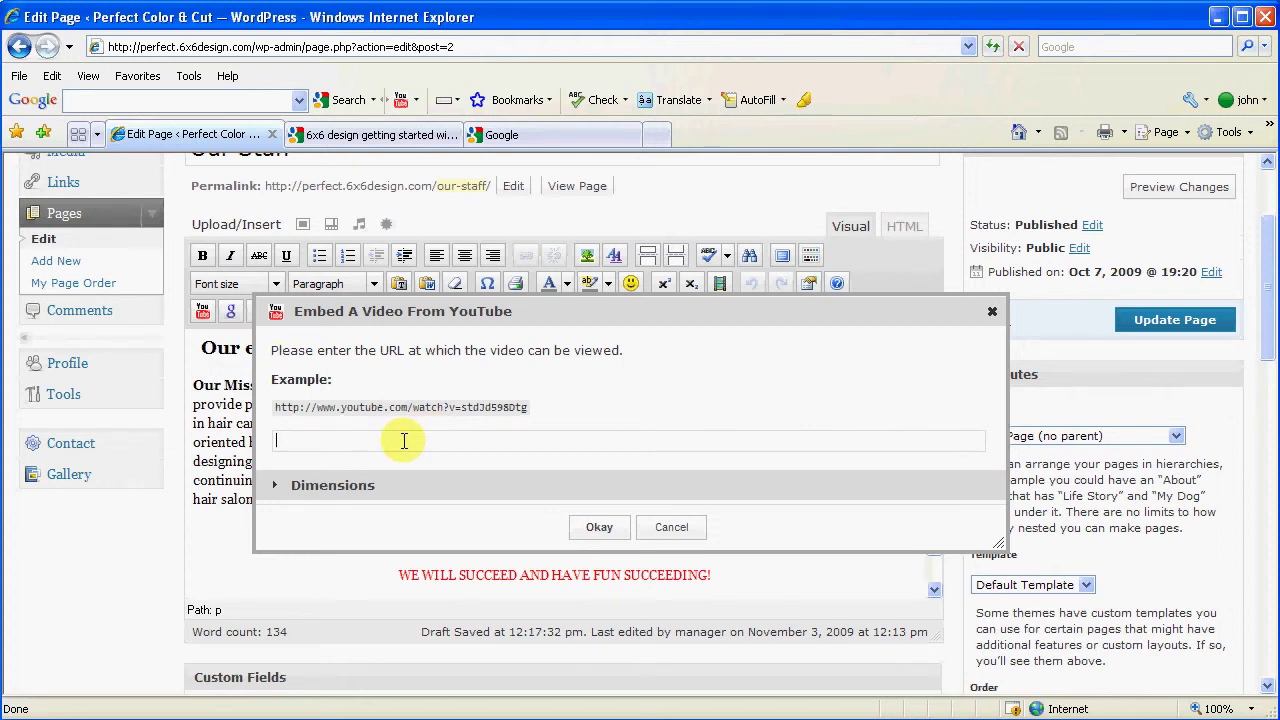
{"action": "left_click", "coordinate": [404, 441]}
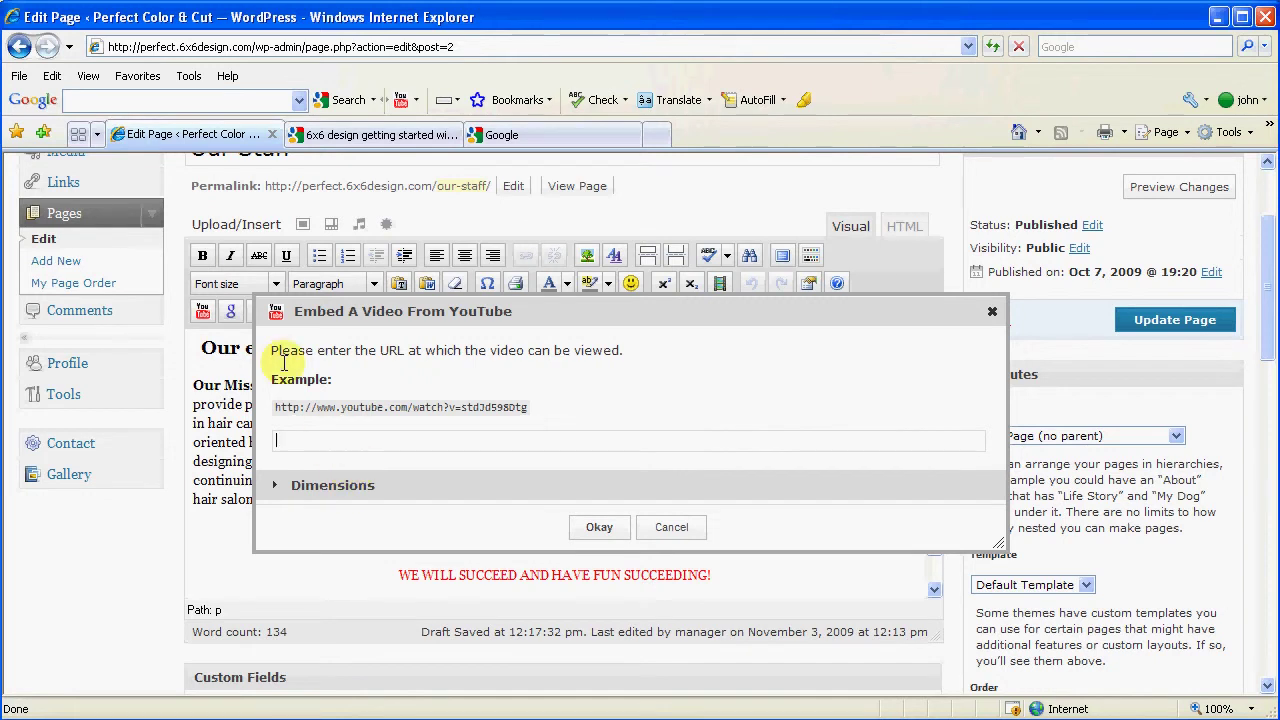
{"action": "left_click", "coordinate": [520, 135]}
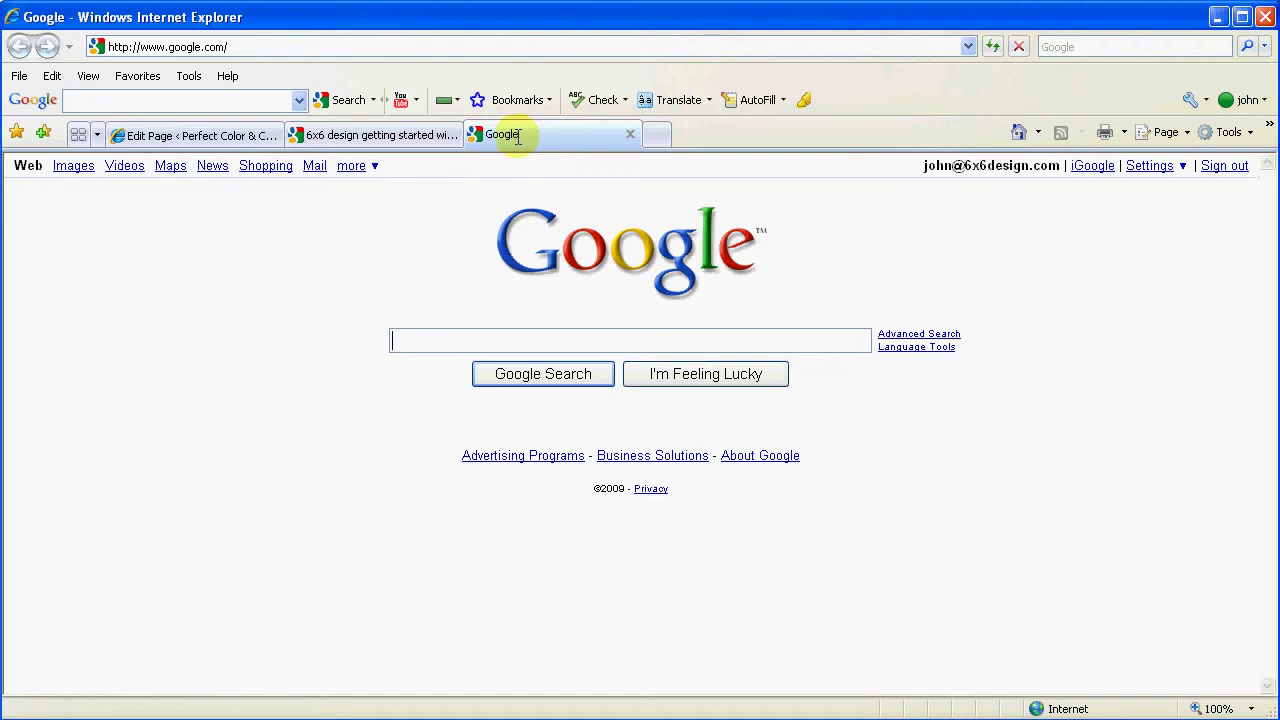
Step: Search YouTube for 6x6design and open the 'Getting Started with your New Website' video
{"action": "left_click", "coordinate": [400, 100]}
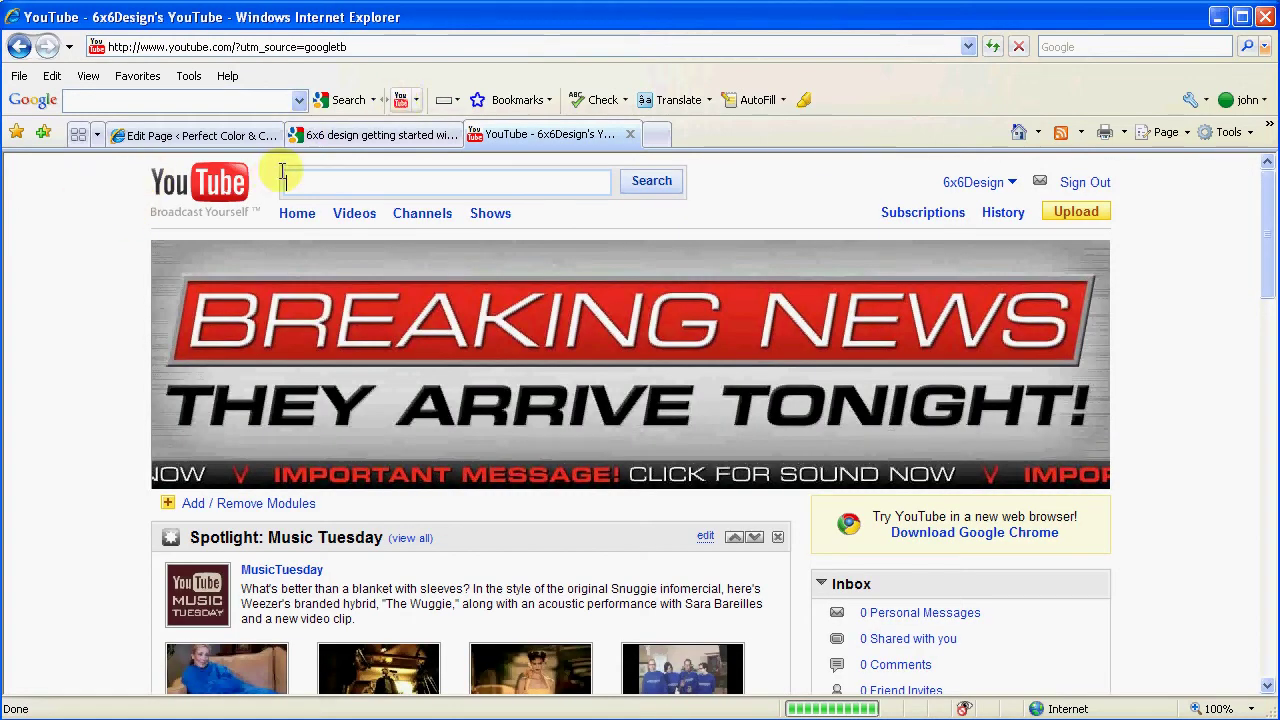
{"action": "left_click", "coordinate": [326, 181]}
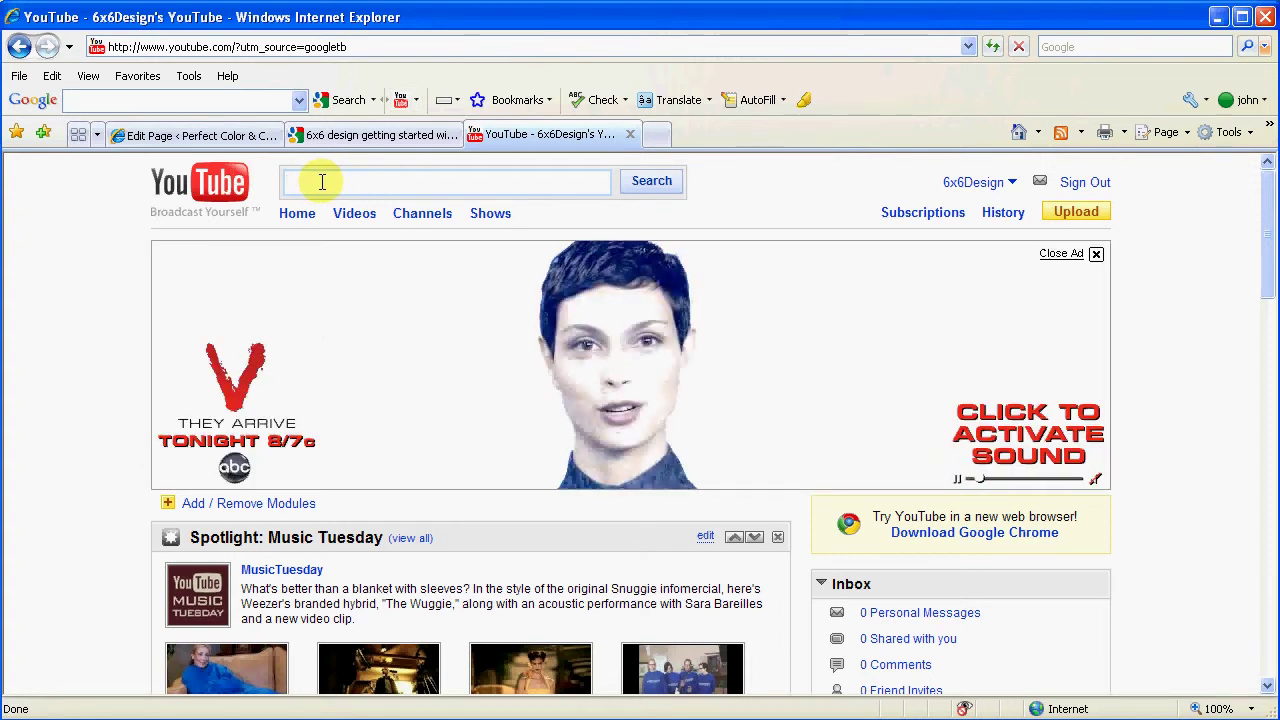
{"action": "type", "text": "6x6design"}
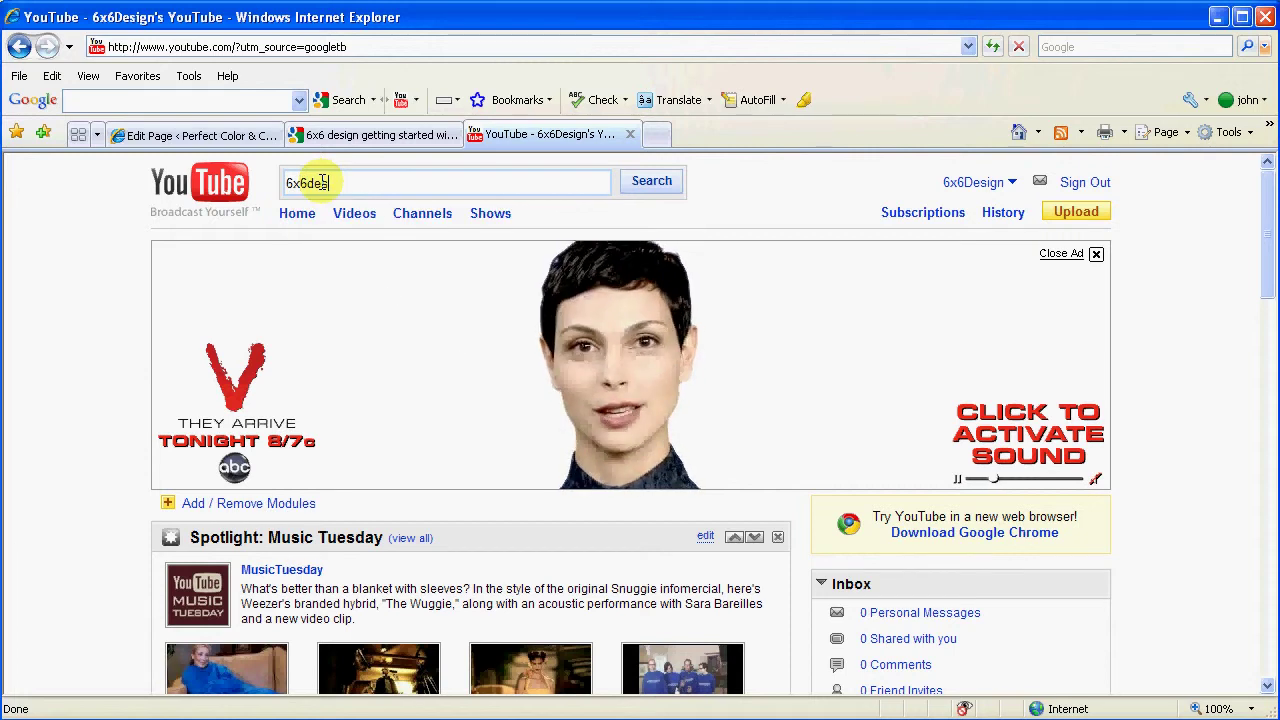
{"action": "left_click", "coordinate": [655, 183]}
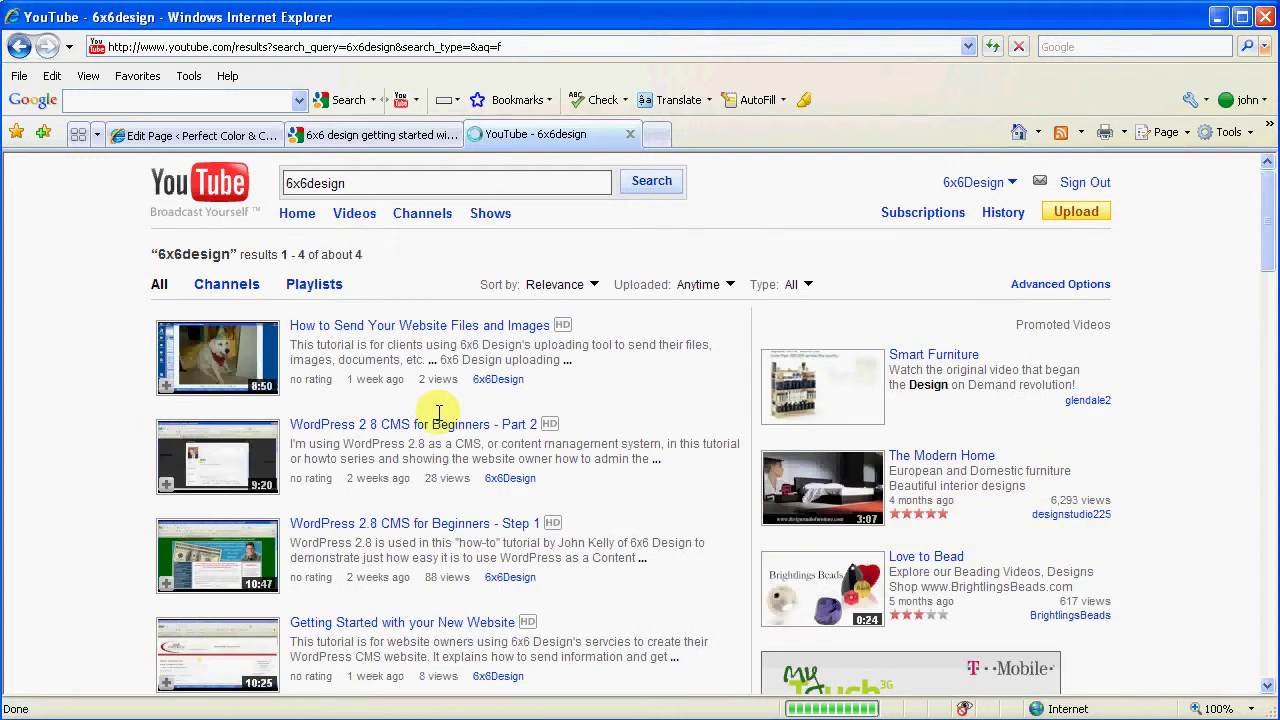
{"action": "scroll", "coordinate": [436, 400], "scroll_direction": "down", "scroll_amount": 3}
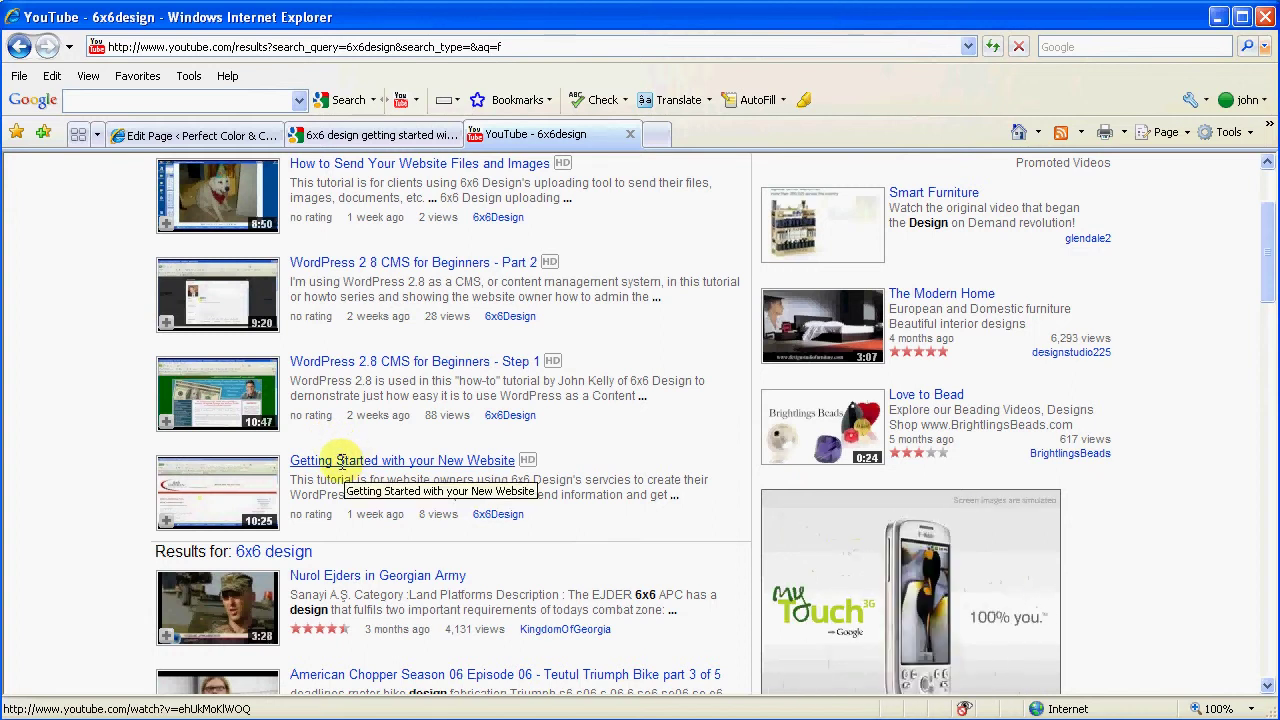
{"action": "left_click", "coordinate": [342, 462]}
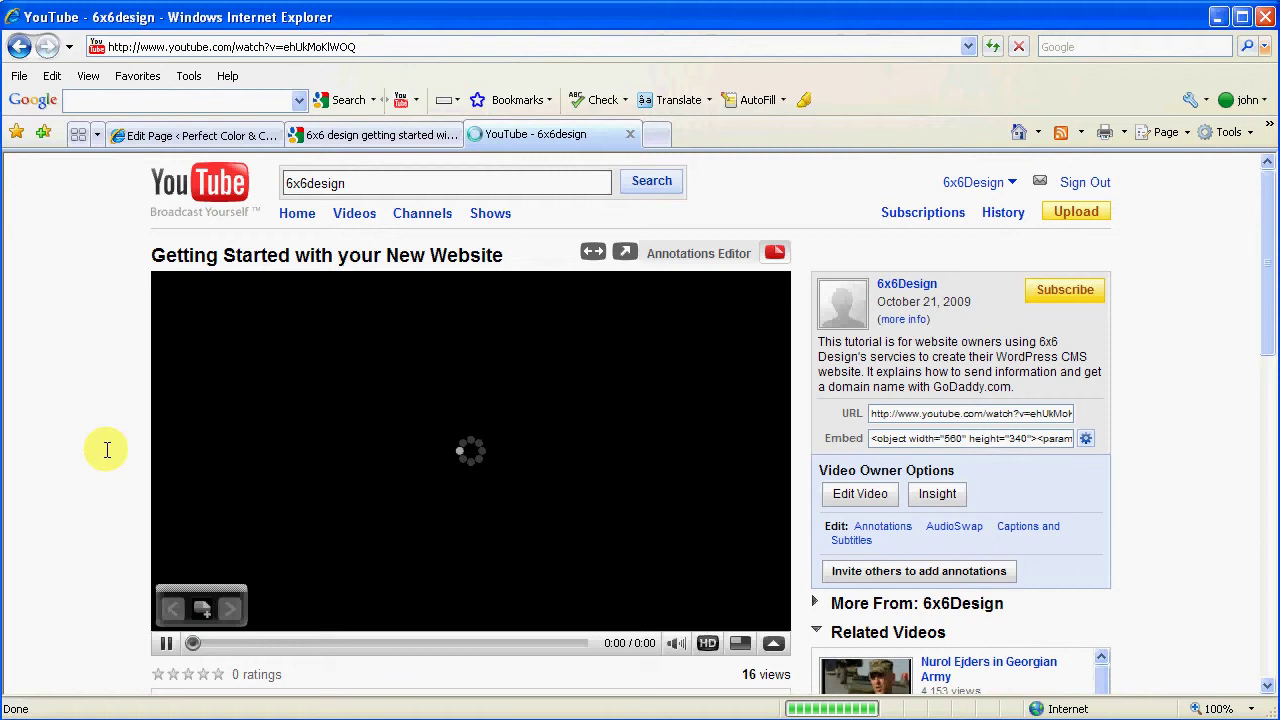
Step: Pause the video, copy its URL from the address box, and return to the Edit Page tab
{"action": "scroll", "coordinate": [114, 418], "scroll_direction": "down", "scroll_amount": 1}
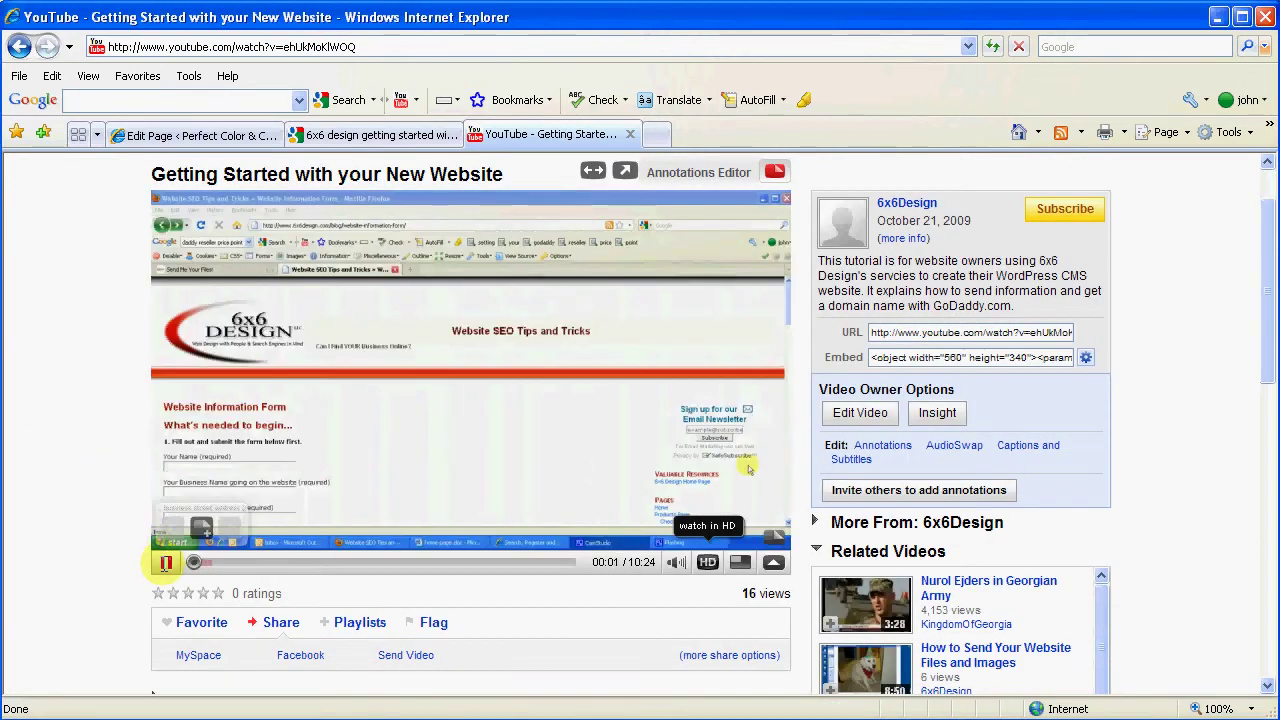
{"action": "left_click", "coordinate": [166, 562]}
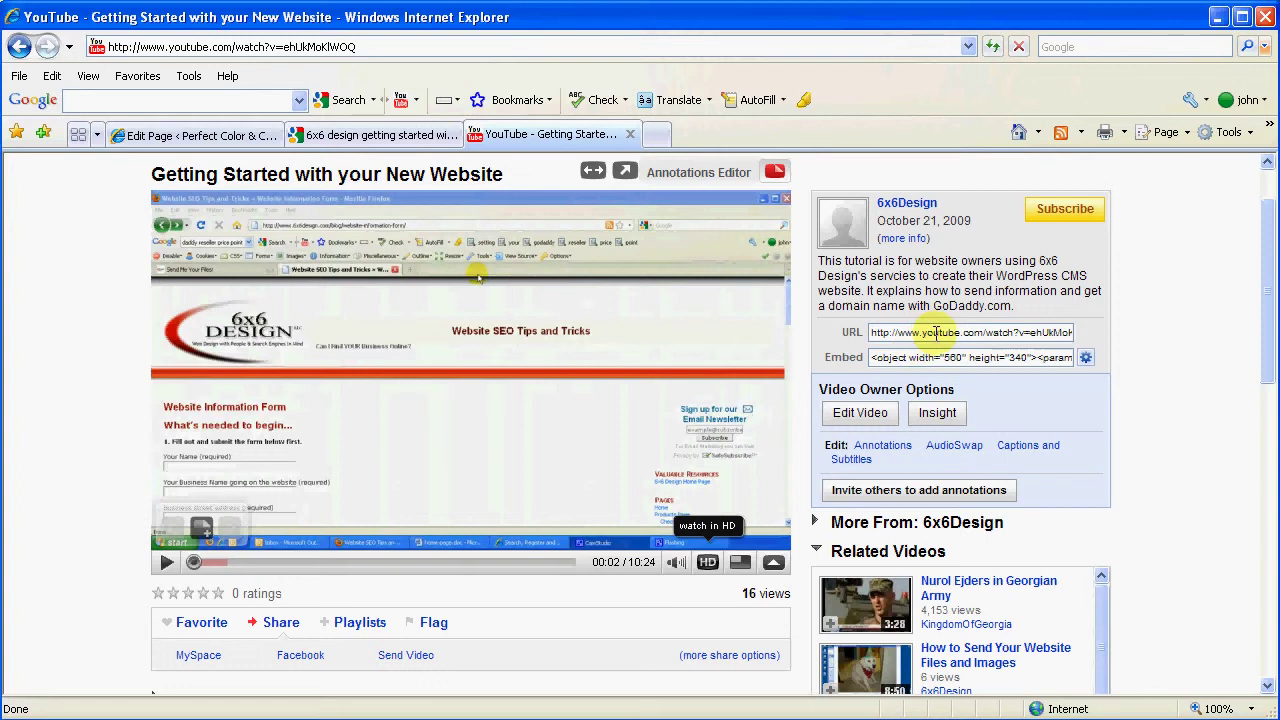
{"action": "left_click", "coordinate": [936, 334]}
{"action": "key", "text": "ctrl+c"}
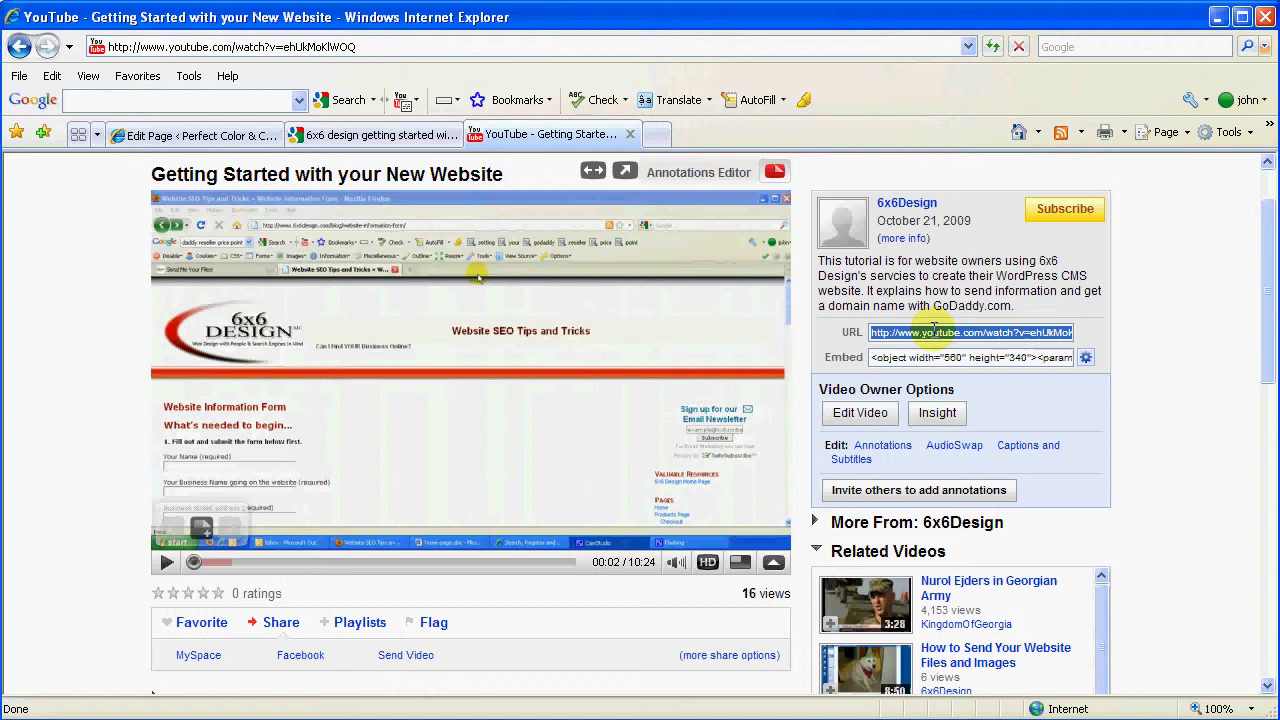
{"action": "right_click", "coordinate": [934, 330]}
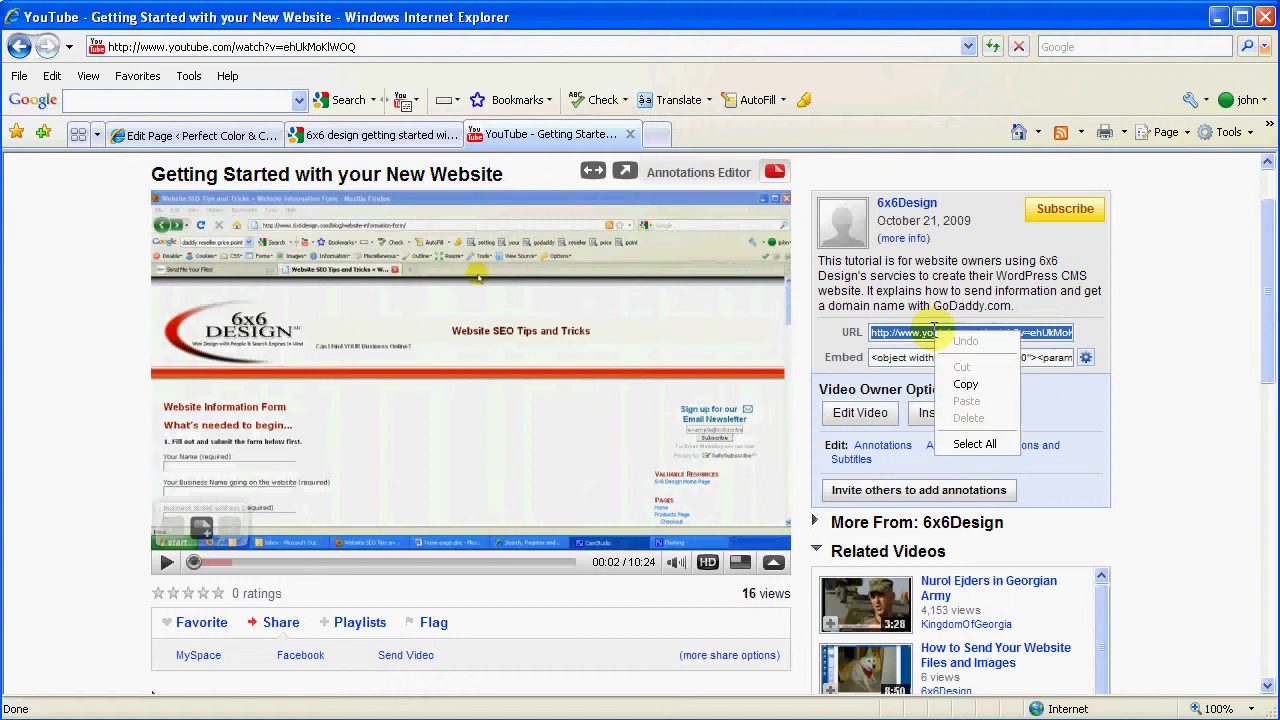
{"action": "left_click", "coordinate": [958, 381]}
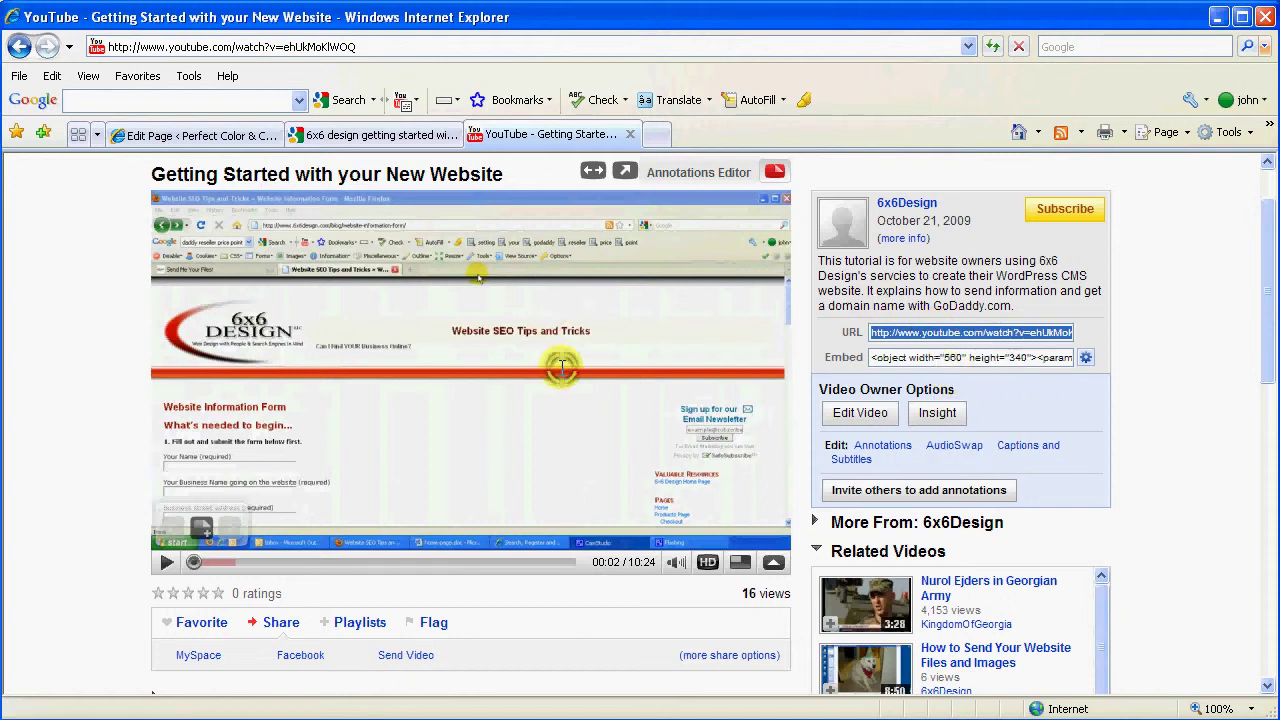
{"action": "left_click", "coordinate": [215, 137]}
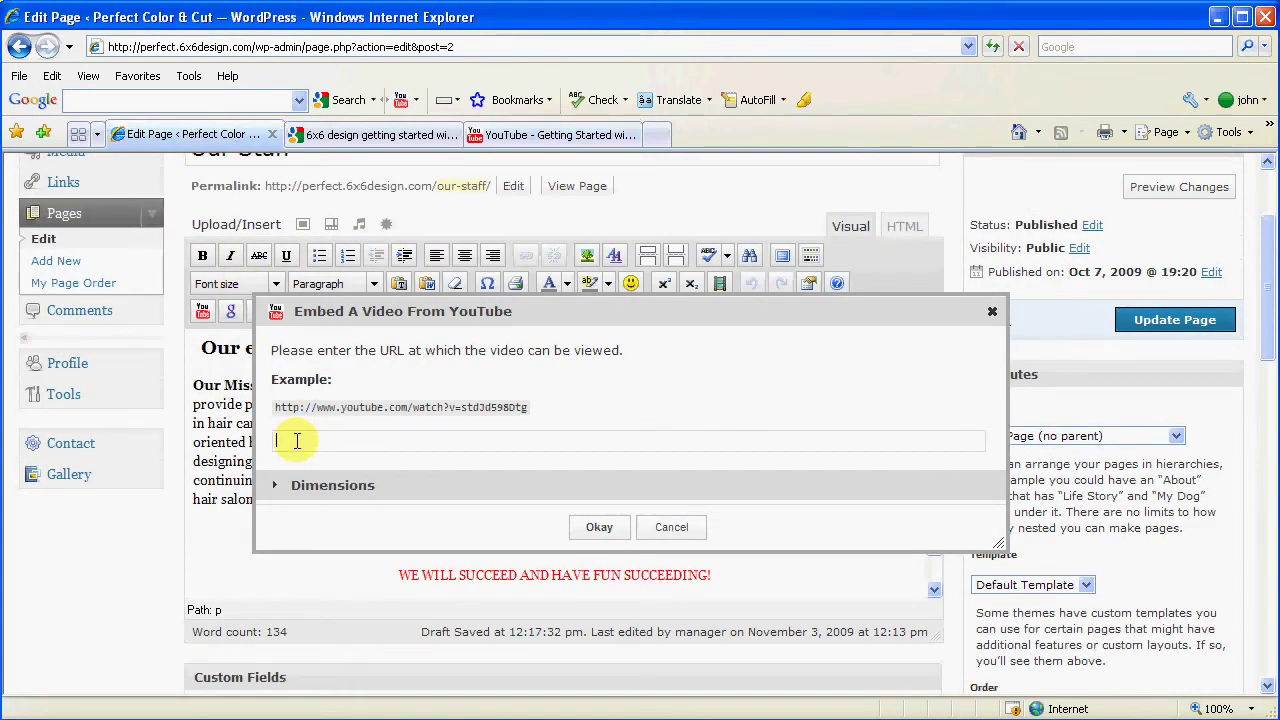
Step: Paste the video URL into the embed prompt, confirm it, and format the blank line as Paragraph
{"action": "right_click", "coordinate": [297, 441]}
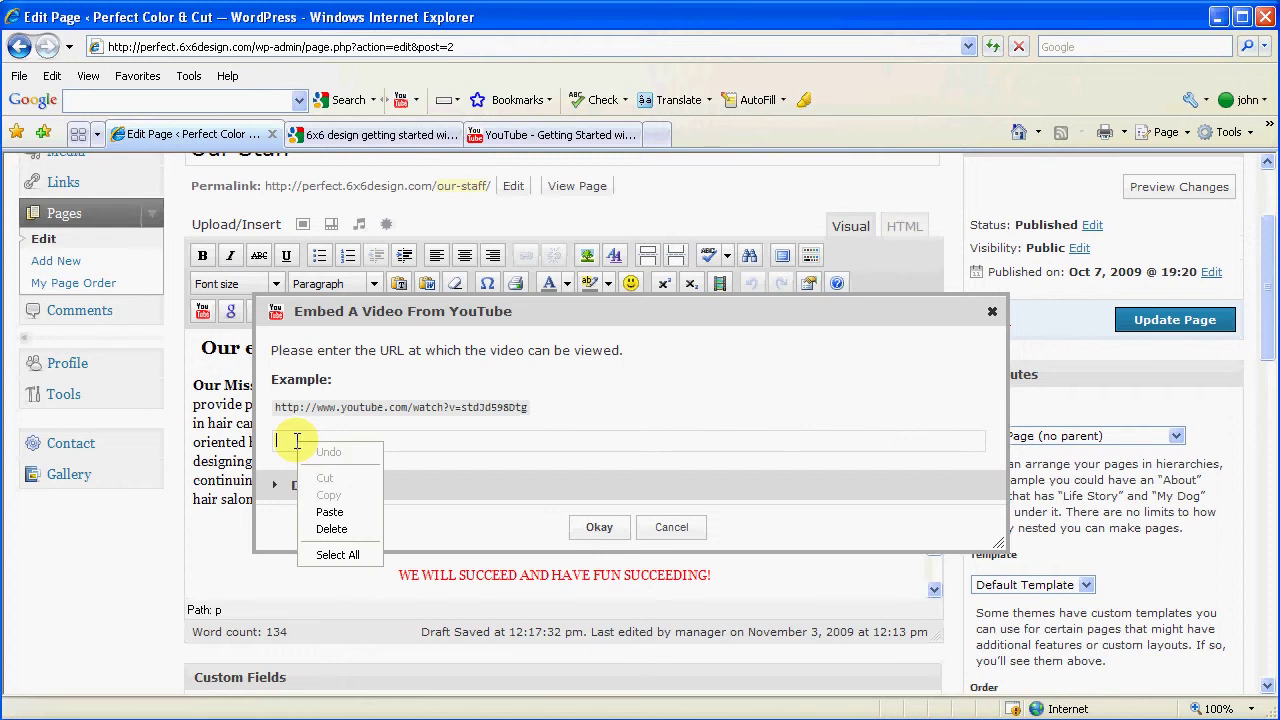
{"action": "left_click", "coordinate": [330, 511]}
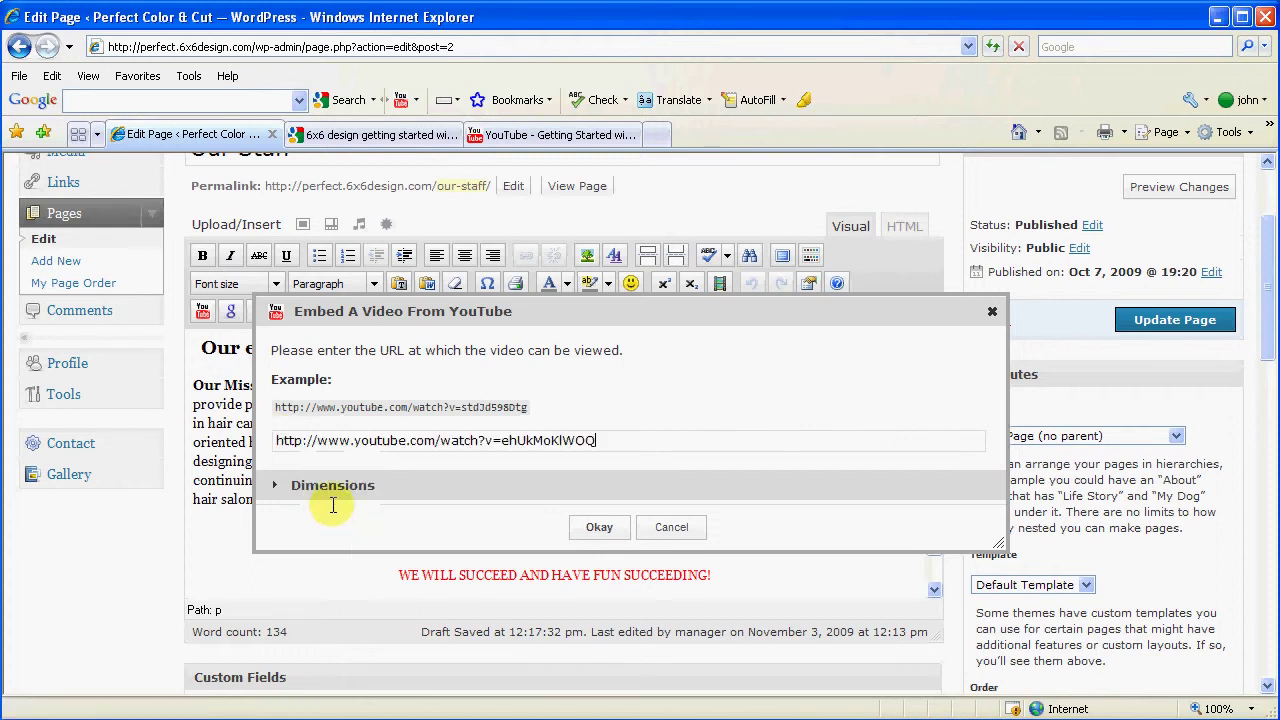
{"action": "left_click", "coordinate": [598, 527]}
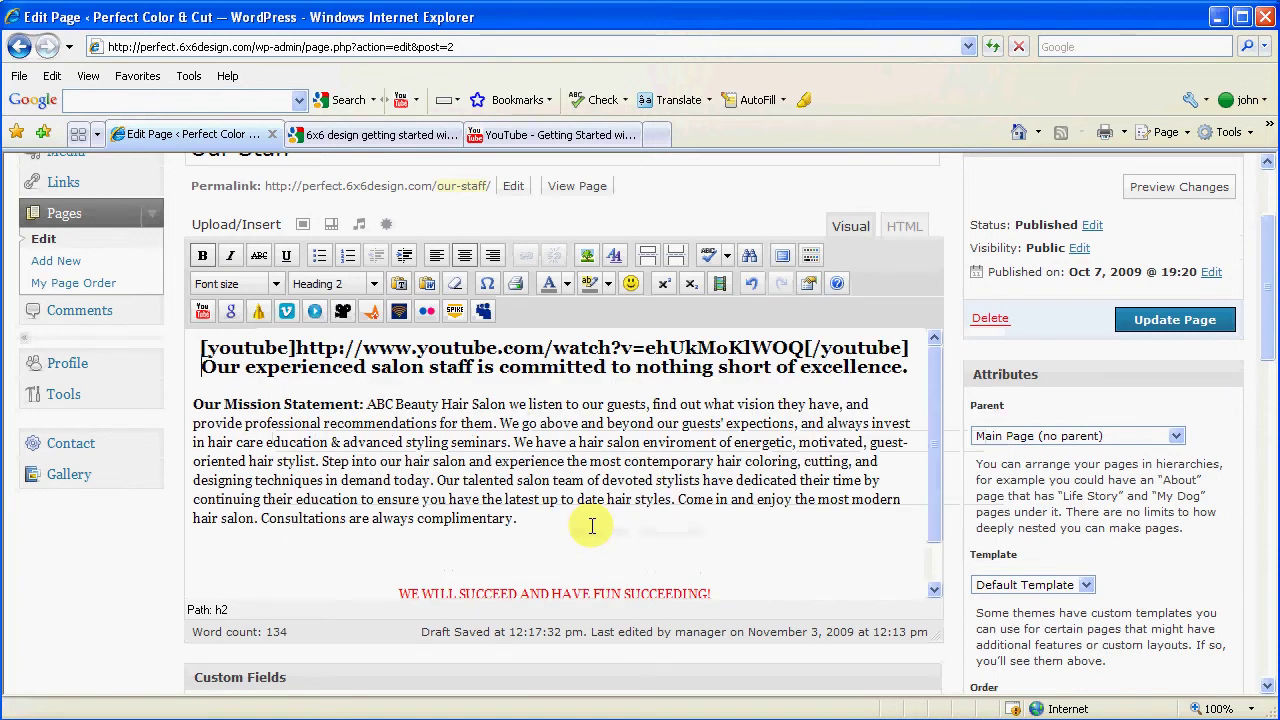
{"action": "left_click", "coordinate": [205, 552]}
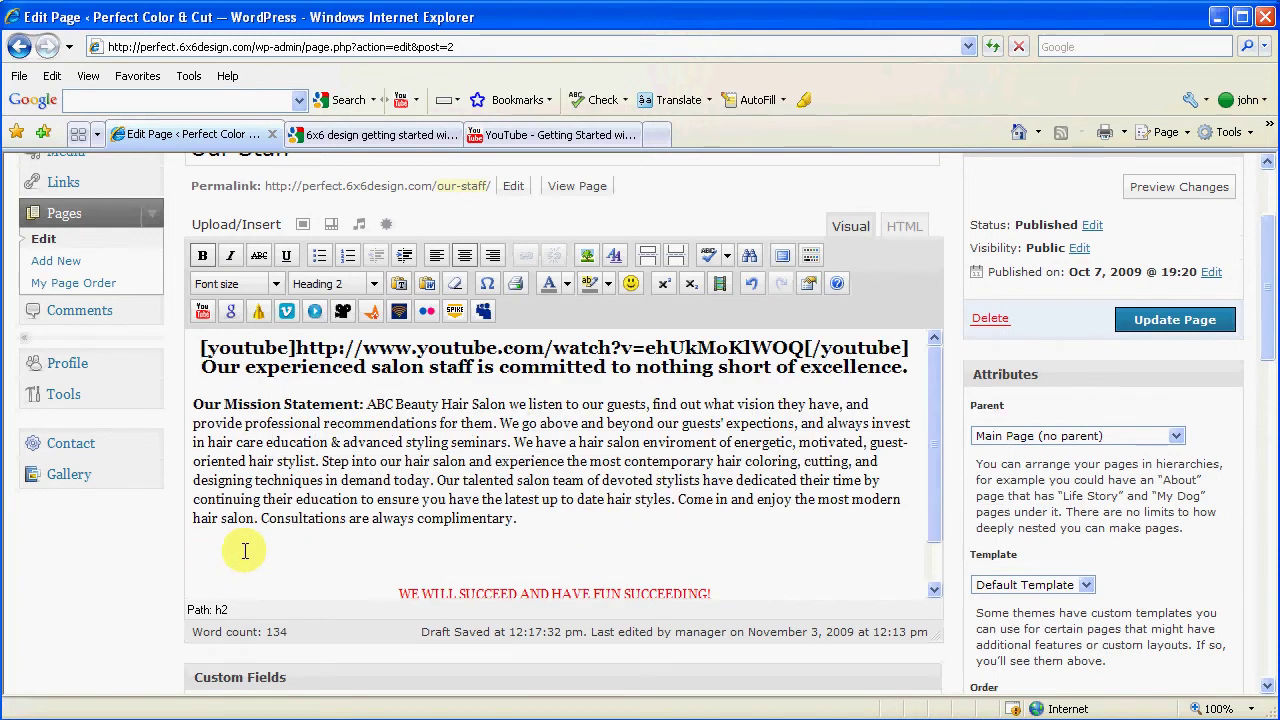
{"action": "left_click", "coordinate": [229, 553]}
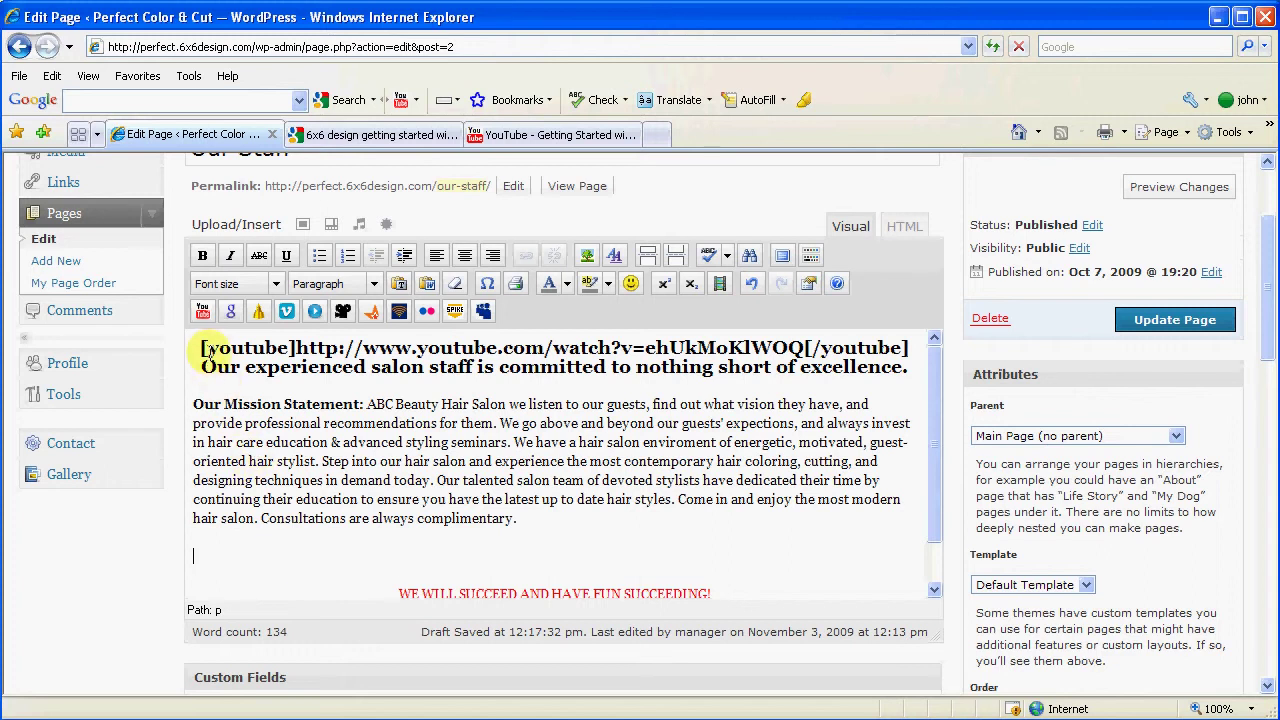
Step: Drag the [youtube] shortcode line onto the blank line below the mission statement and center-align it
{"action": "left_click_drag", "start_coordinate": [200, 348], "coordinate": [908, 350]}
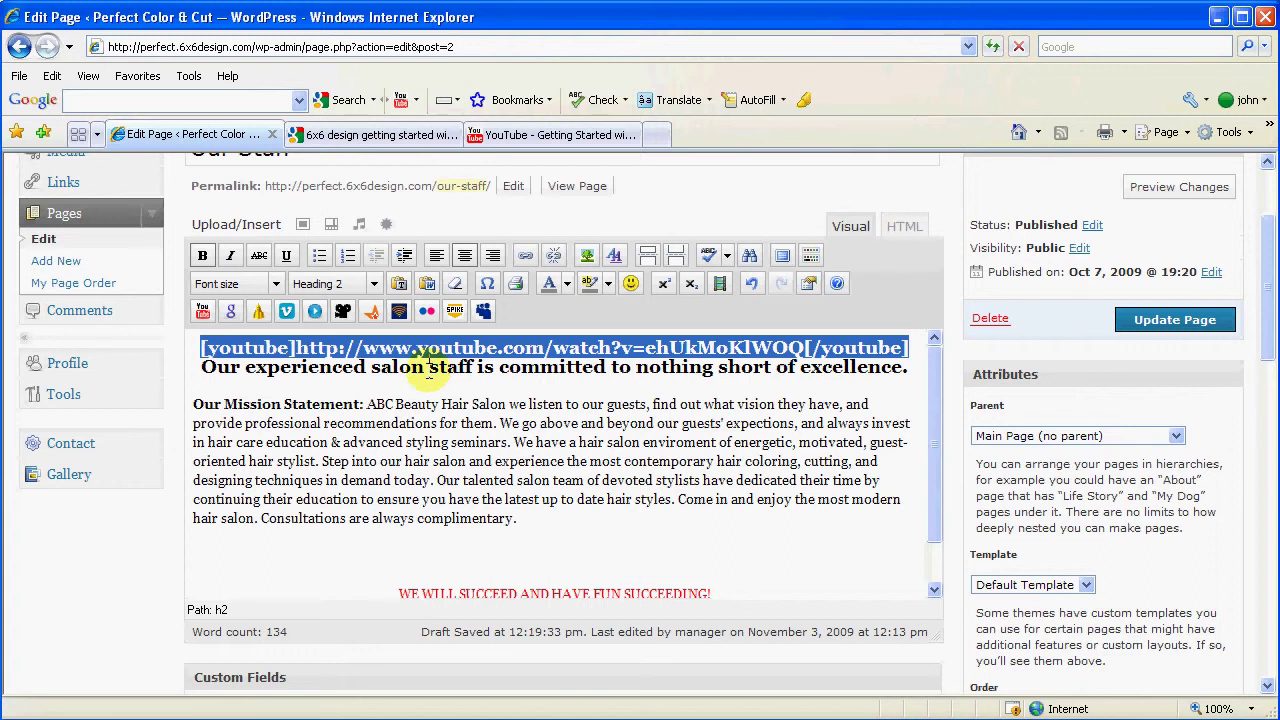
{"action": "left_click", "coordinate": [285, 545]}
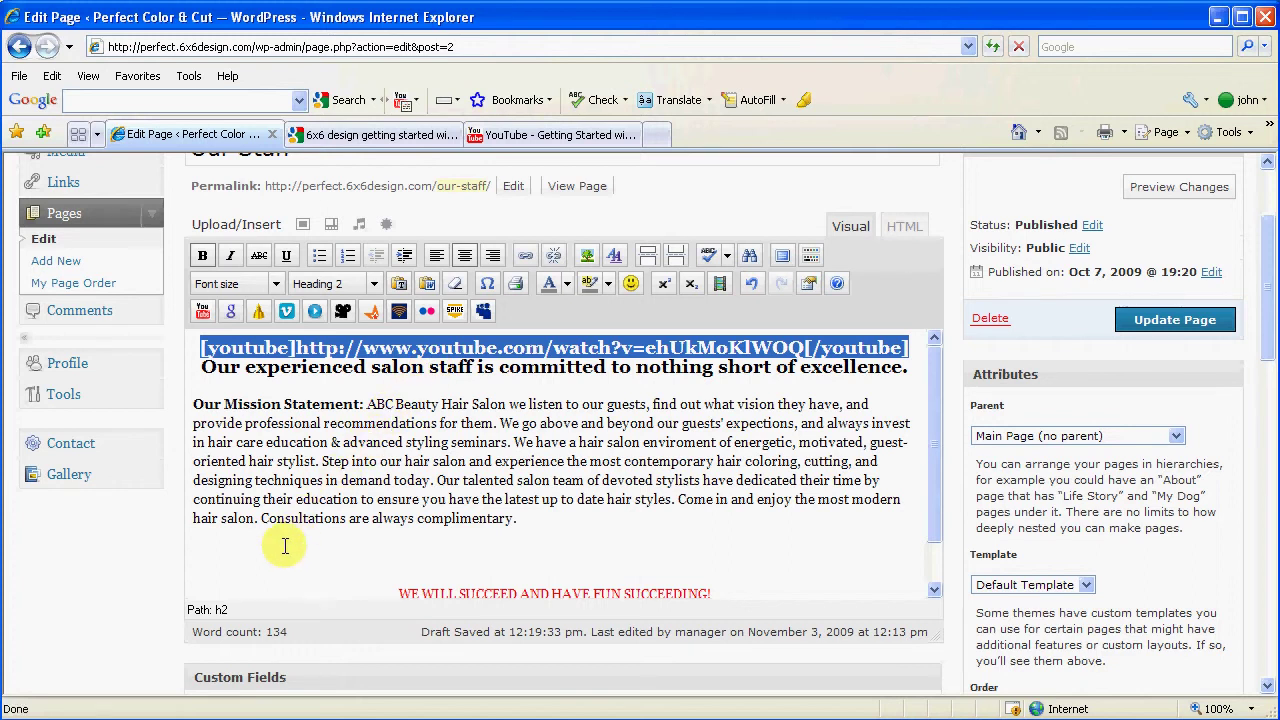
{"action": "left_click_drag", "start_coordinate": [285, 545], "coordinate": [287, 547]}
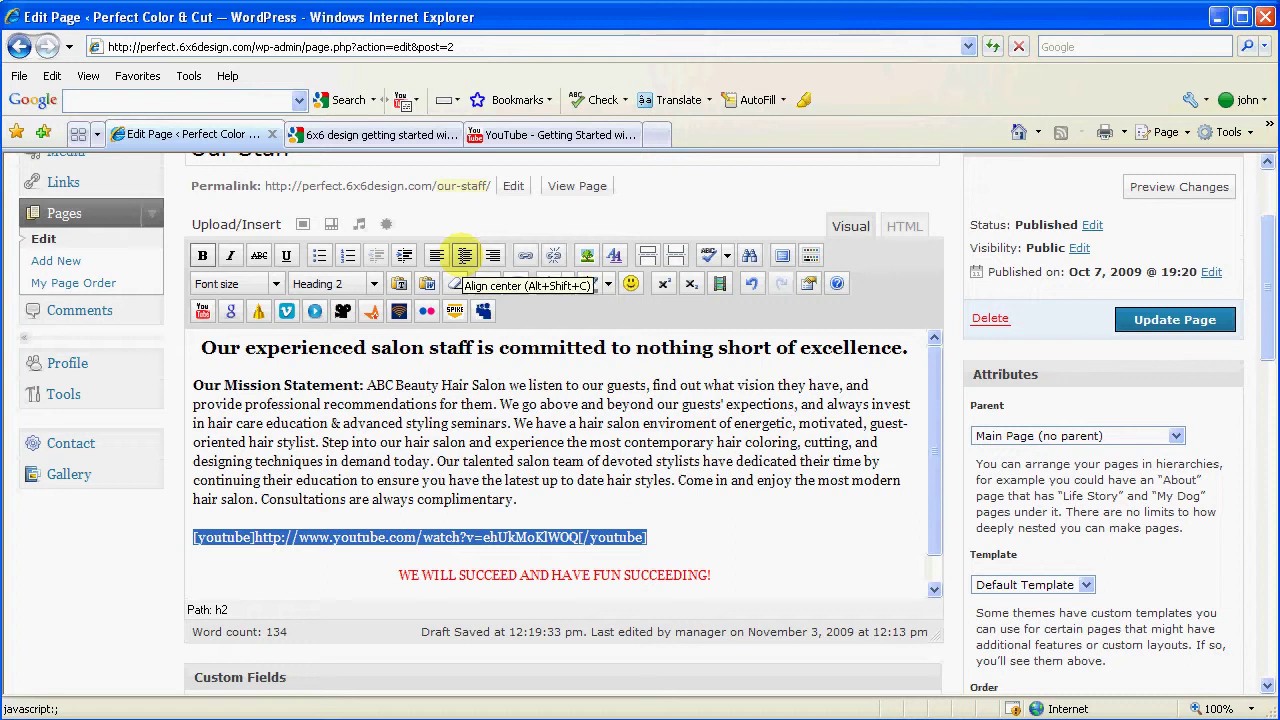
{"action": "left_click", "coordinate": [465, 255]}
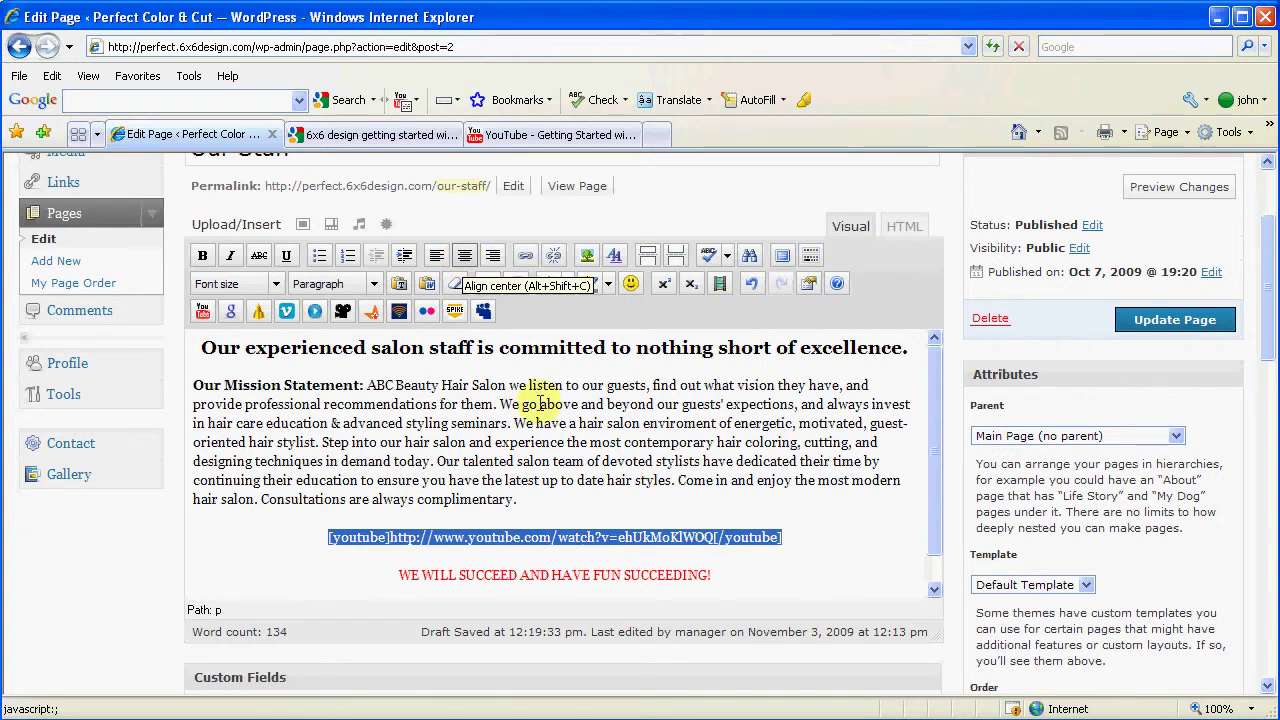
{"action": "left_click", "coordinate": [521, 480]}
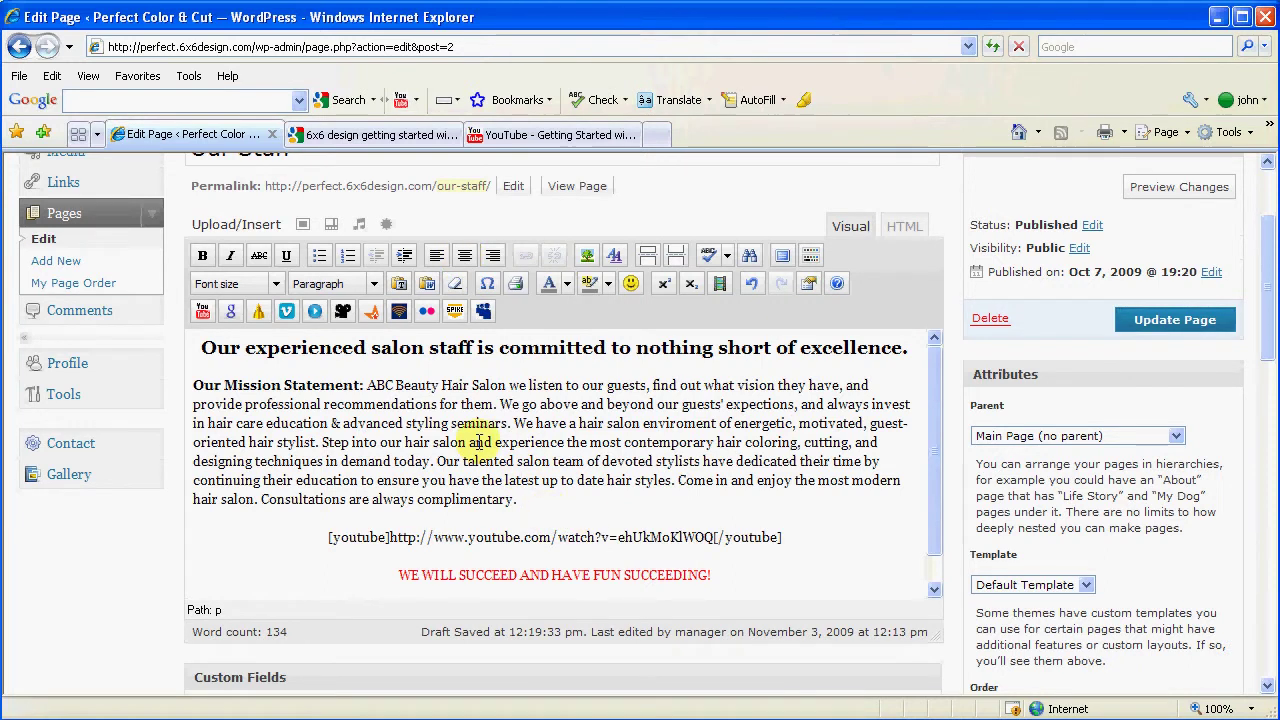
Step: Save the Our Staff page with Update Page in the Publish box
{"action": "scroll", "coordinate": [480, 442], "scroll_direction": "down", "scroll_amount": 3}
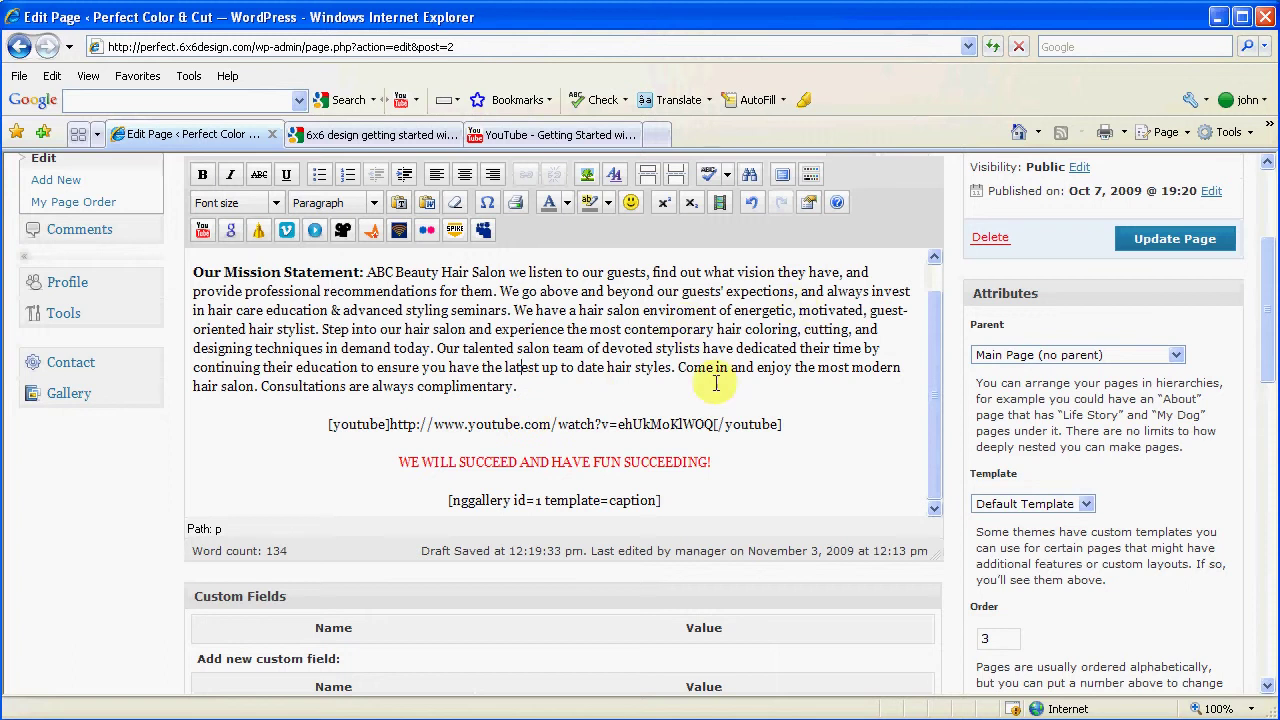
{"action": "scroll", "coordinate": [1268, 318], "scroll_direction": "up", "scroll_amount": 3}
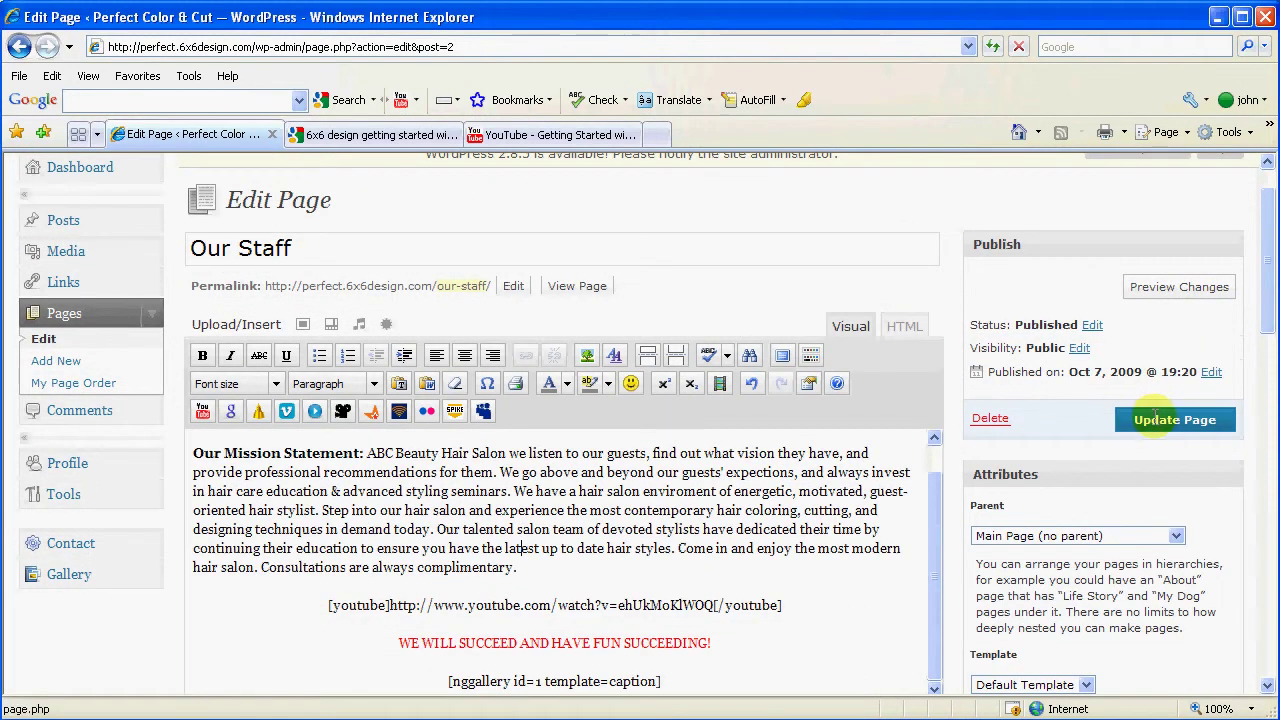
{"action": "left_click", "coordinate": [1157, 419]}
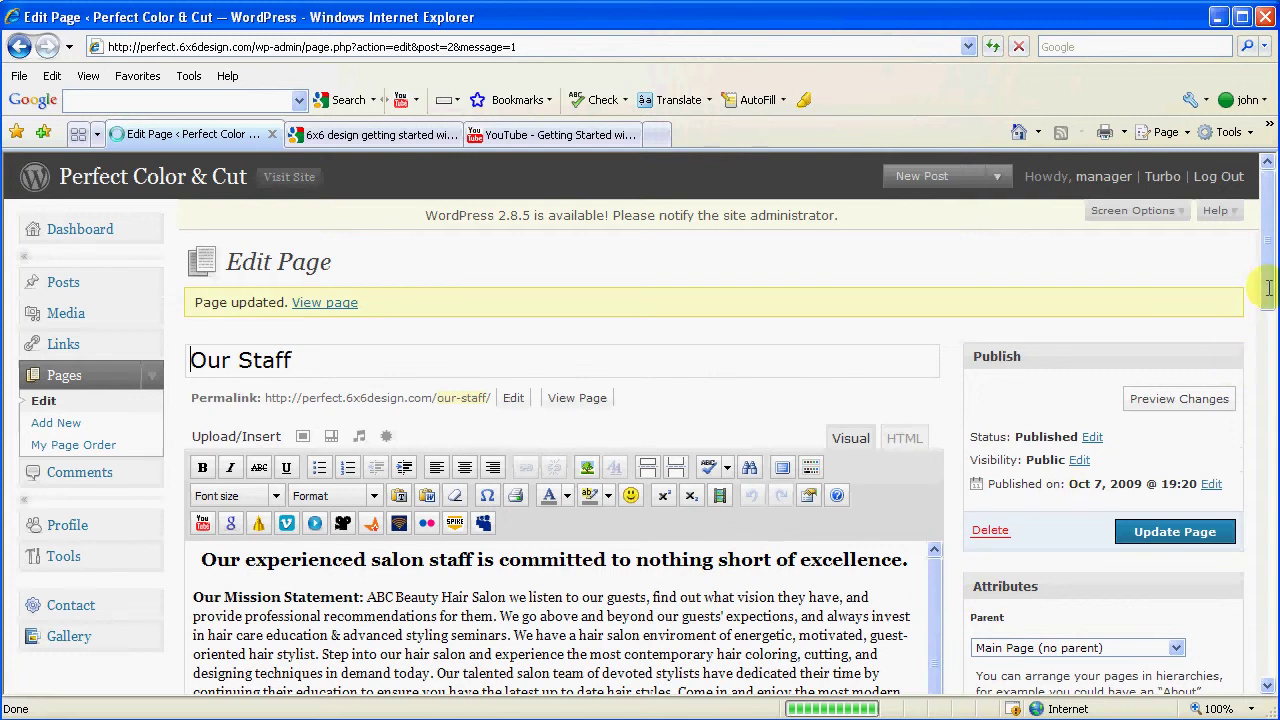
{"action": "left_click_drag", "start_coordinate": [1270, 290], "coordinate": [1270, 360]}
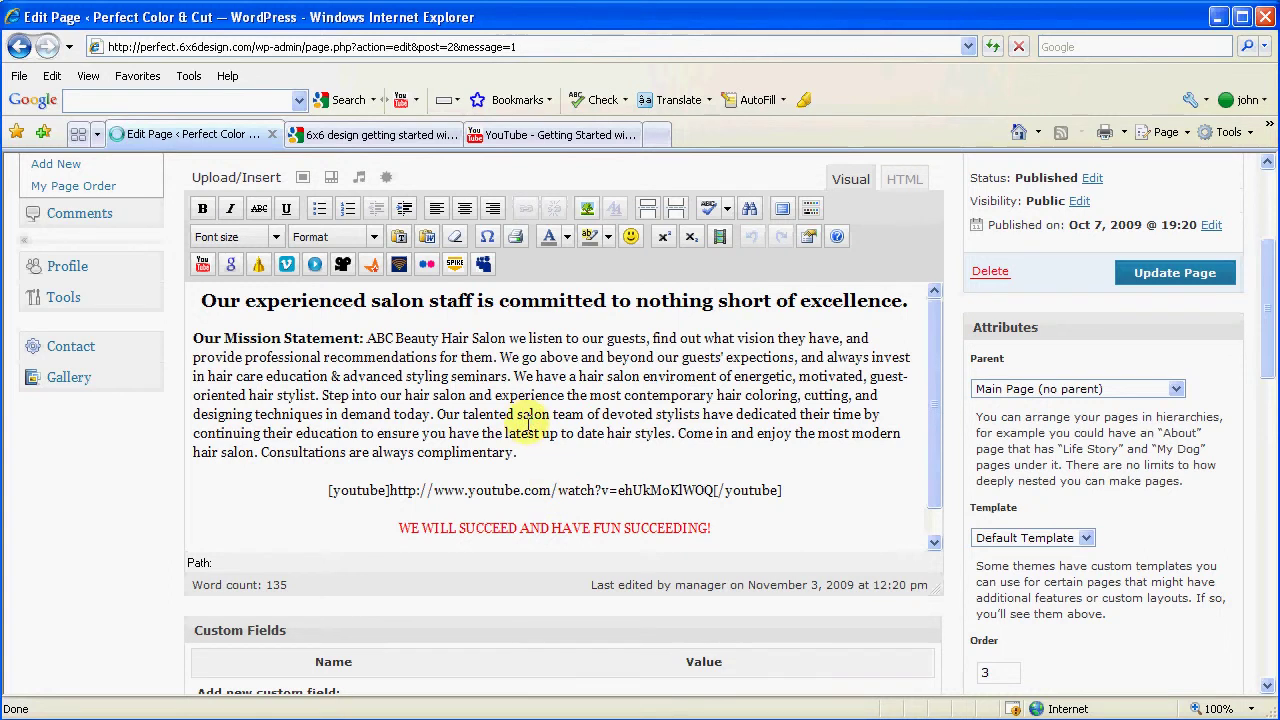
{"action": "scroll", "coordinate": [527, 420], "scroll_direction": "up", "scroll_amount": 3}
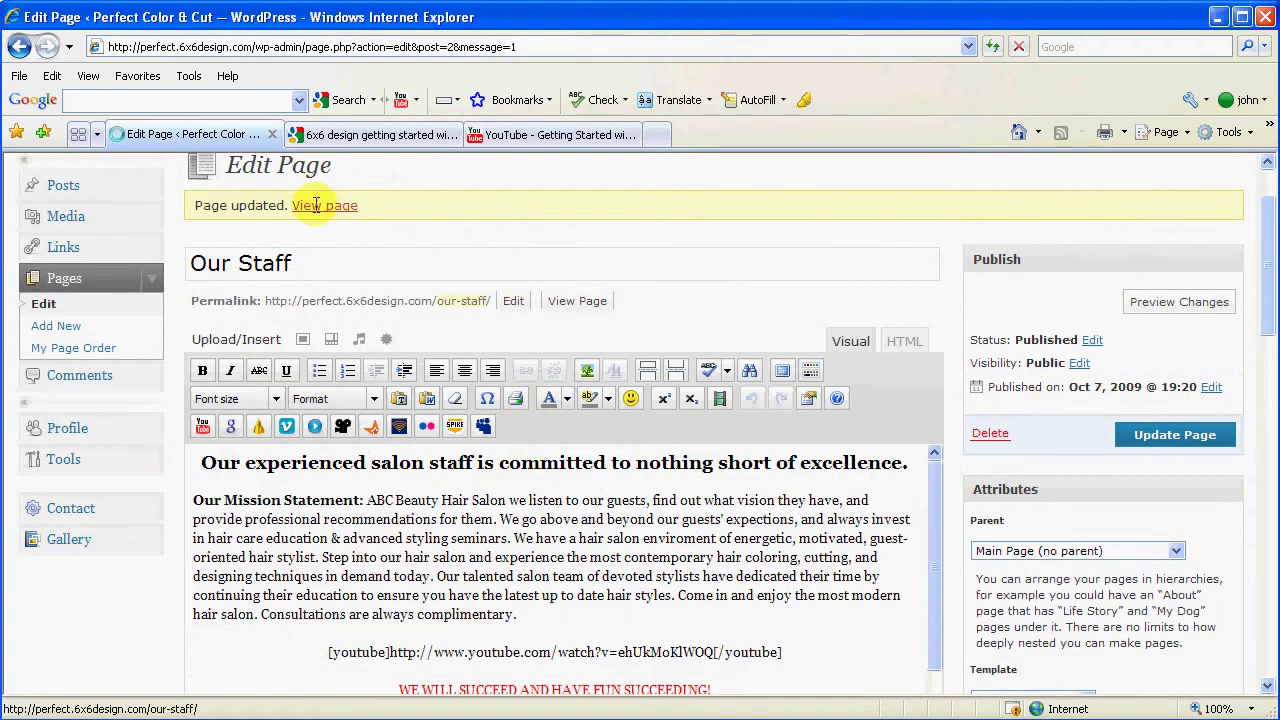
Step: View the live Our Staff page and play, then pause, the embedded YouTube video
{"action": "left_click", "coordinate": [315, 205]}
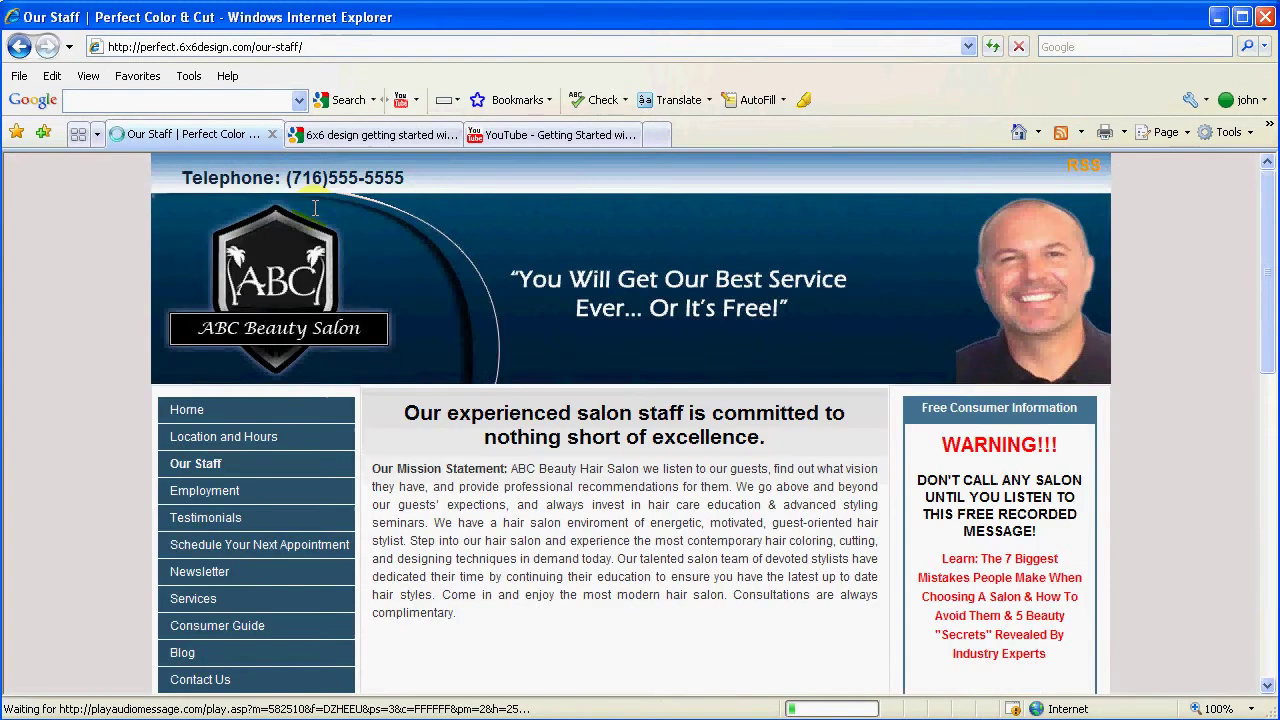
{"action": "scroll", "coordinate": [505, 390], "scroll_direction": "down", "scroll_amount": 3}
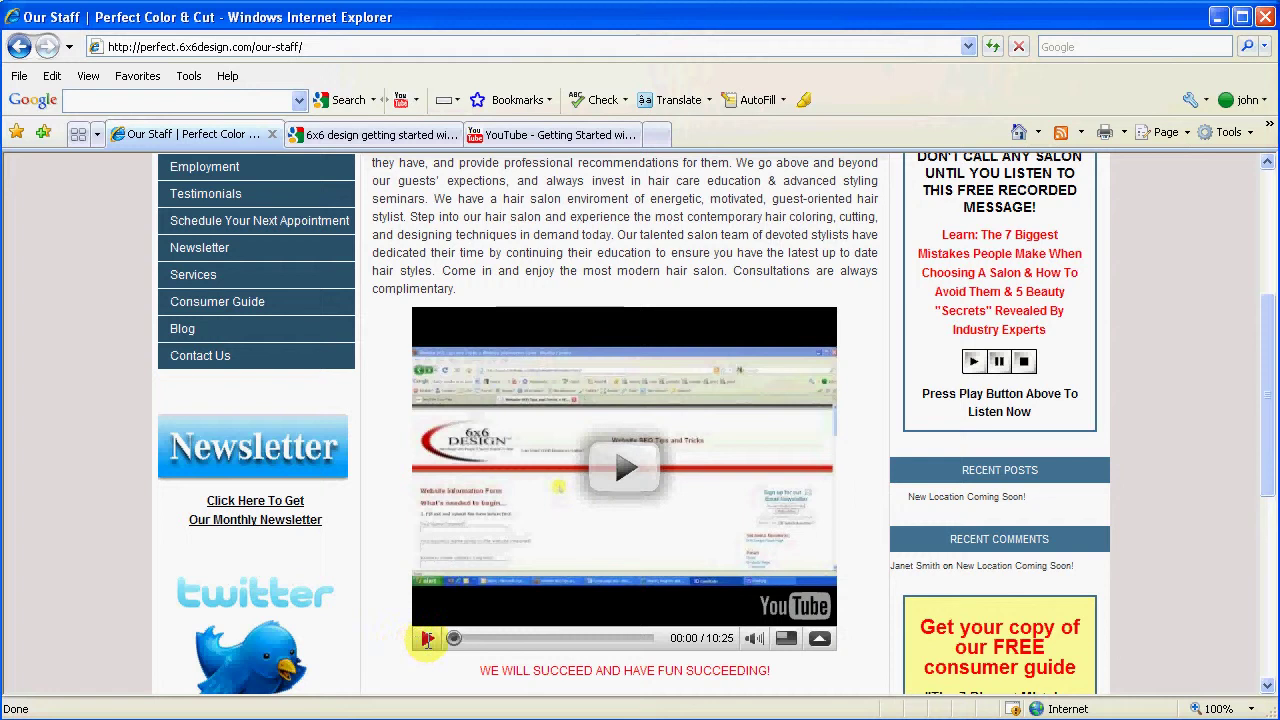
{"action": "left_click", "coordinate": [427, 638]}
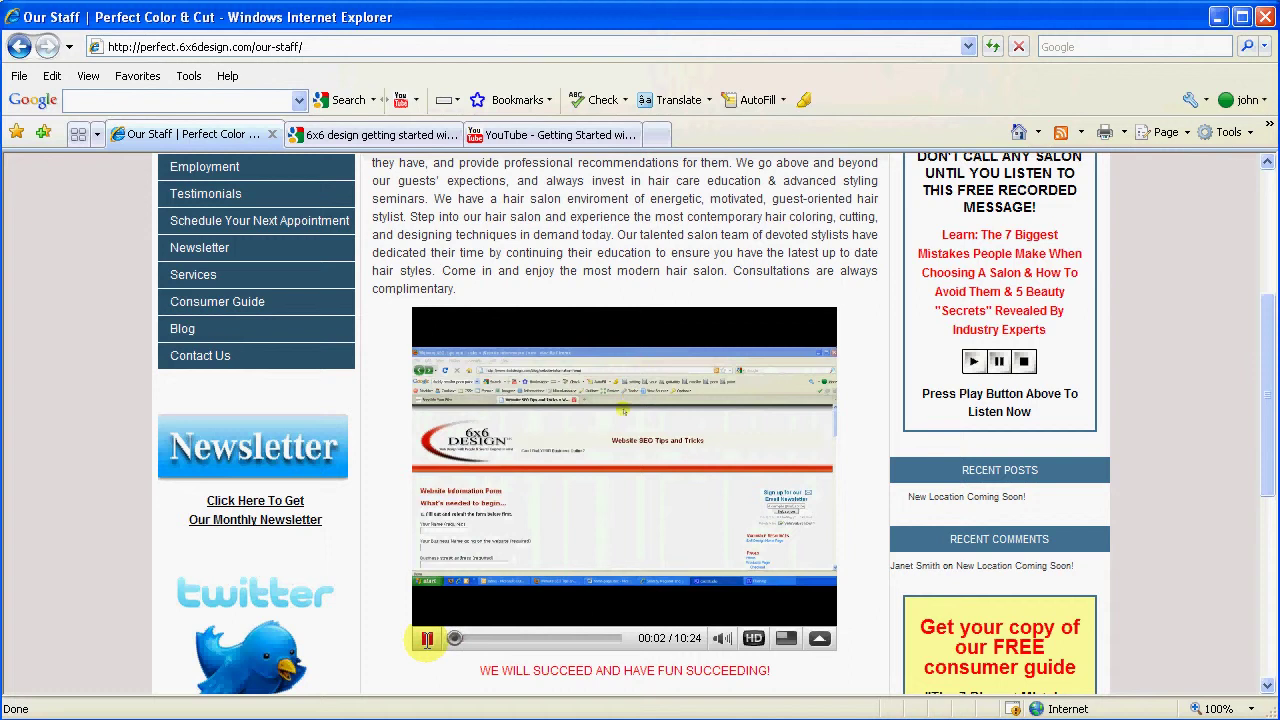
{"action": "left_click", "coordinate": [427, 638]}
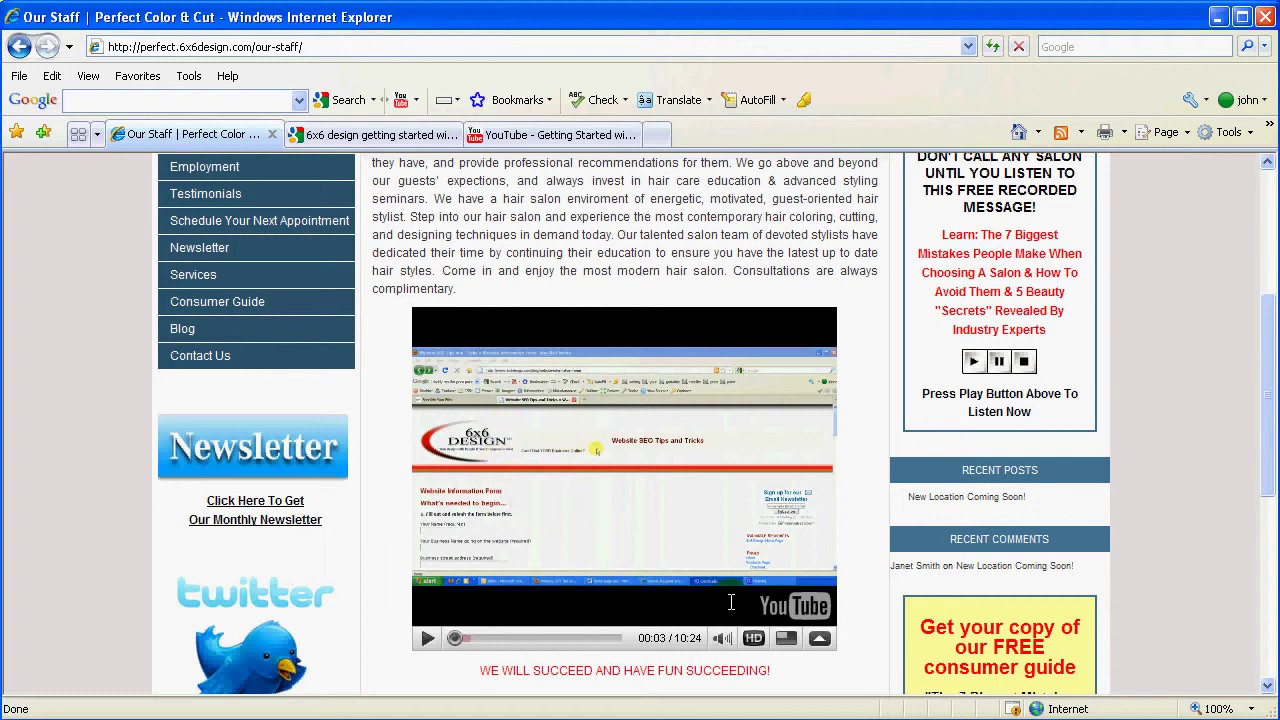
Step: Watch the video full screen, exit with Esc, and scroll back to the top of the page
{"action": "left_click", "coordinate": [785, 639]}
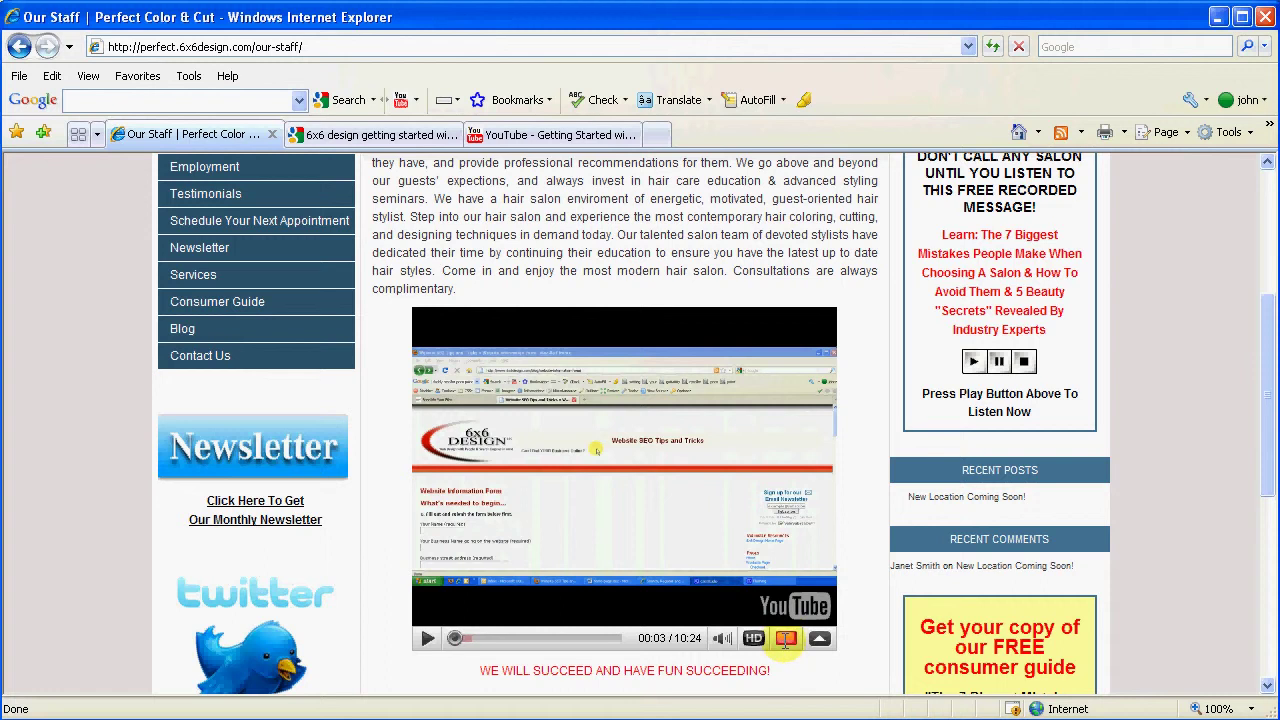
{"action": "left_click", "coordinate": [785, 639]}
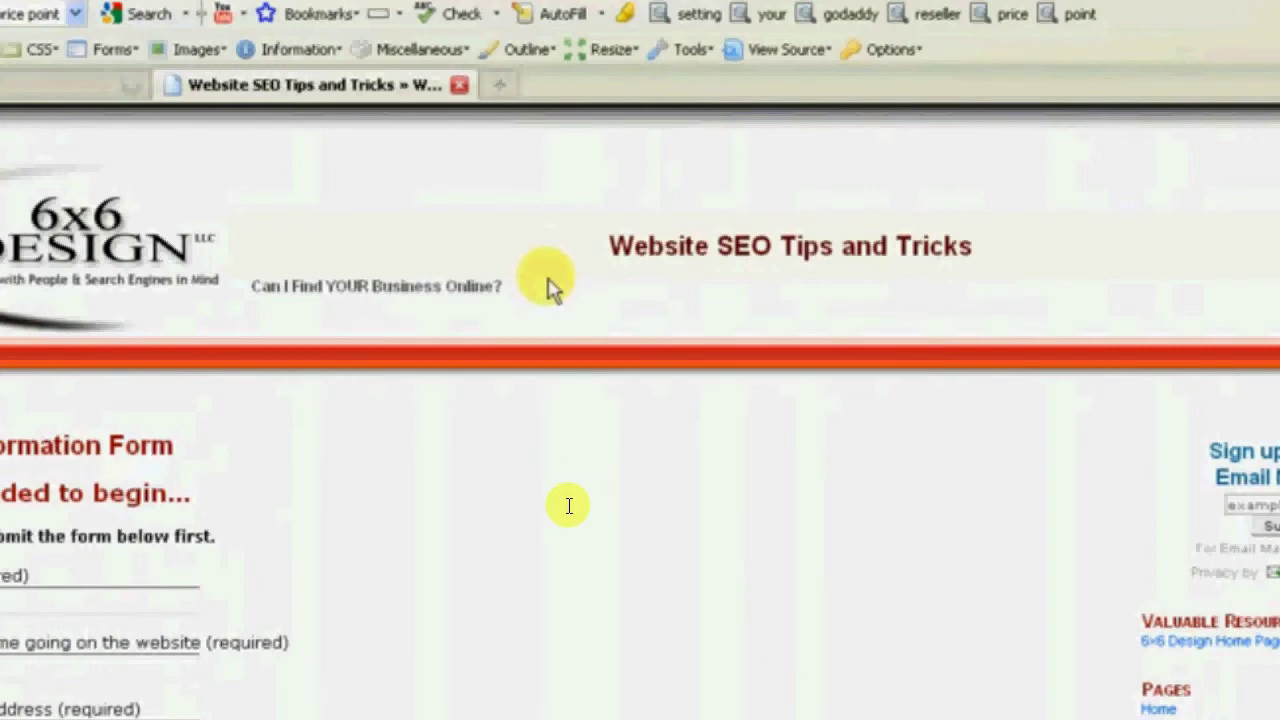
{"action": "key", "text": "Escape"}
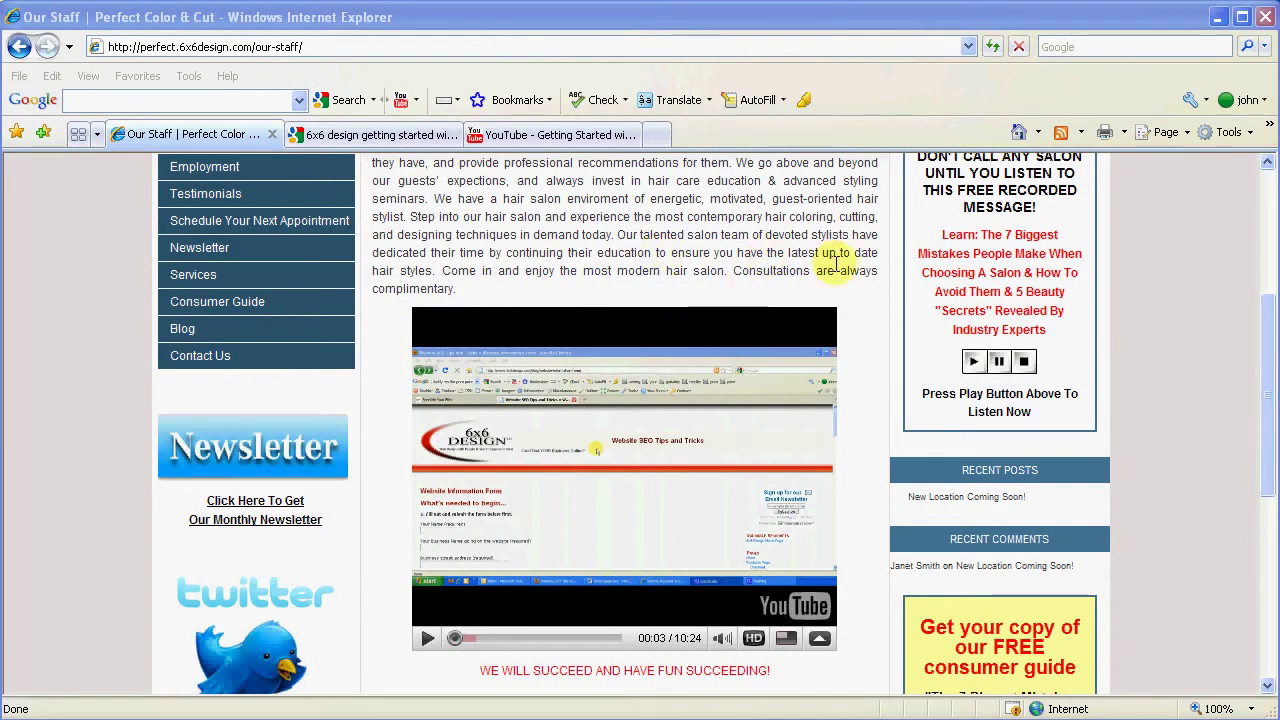
{"action": "left_click_drag", "start_coordinate": [1268, 372], "coordinate": [1265, 245]}
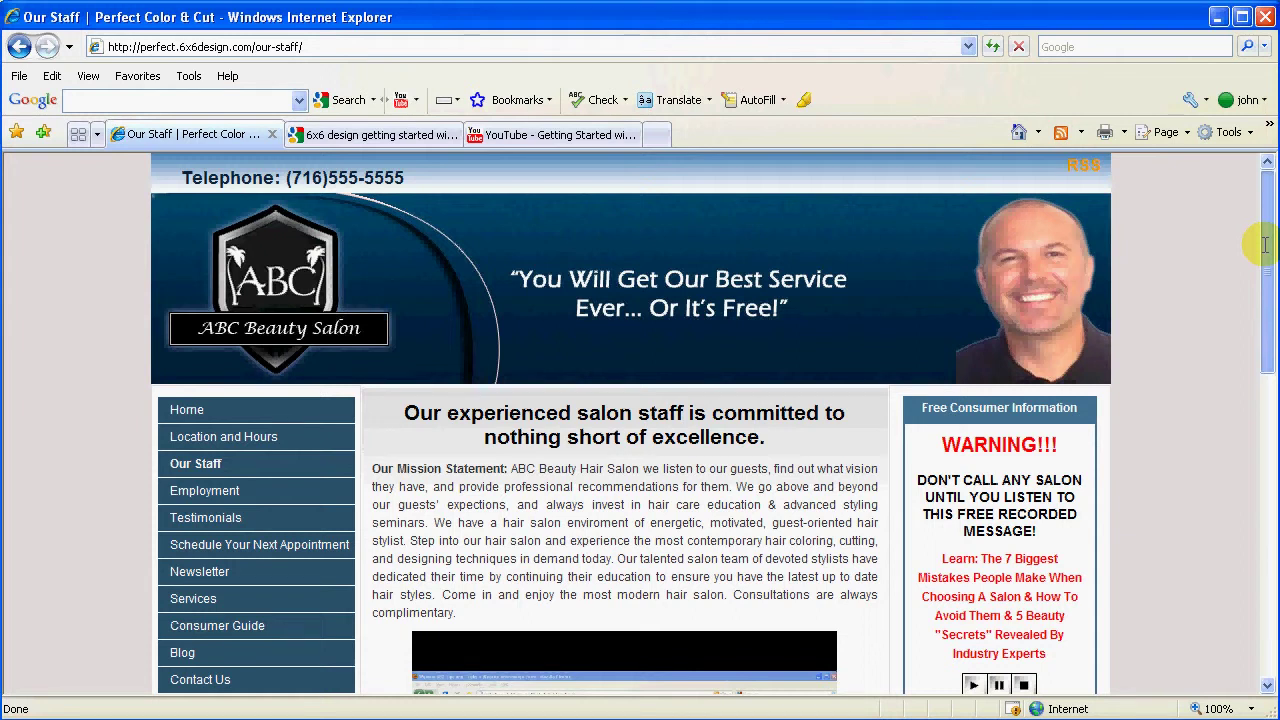
{"action": "left_click_drag", "start_coordinate": [1265, 245], "coordinate": [1265, 245]}
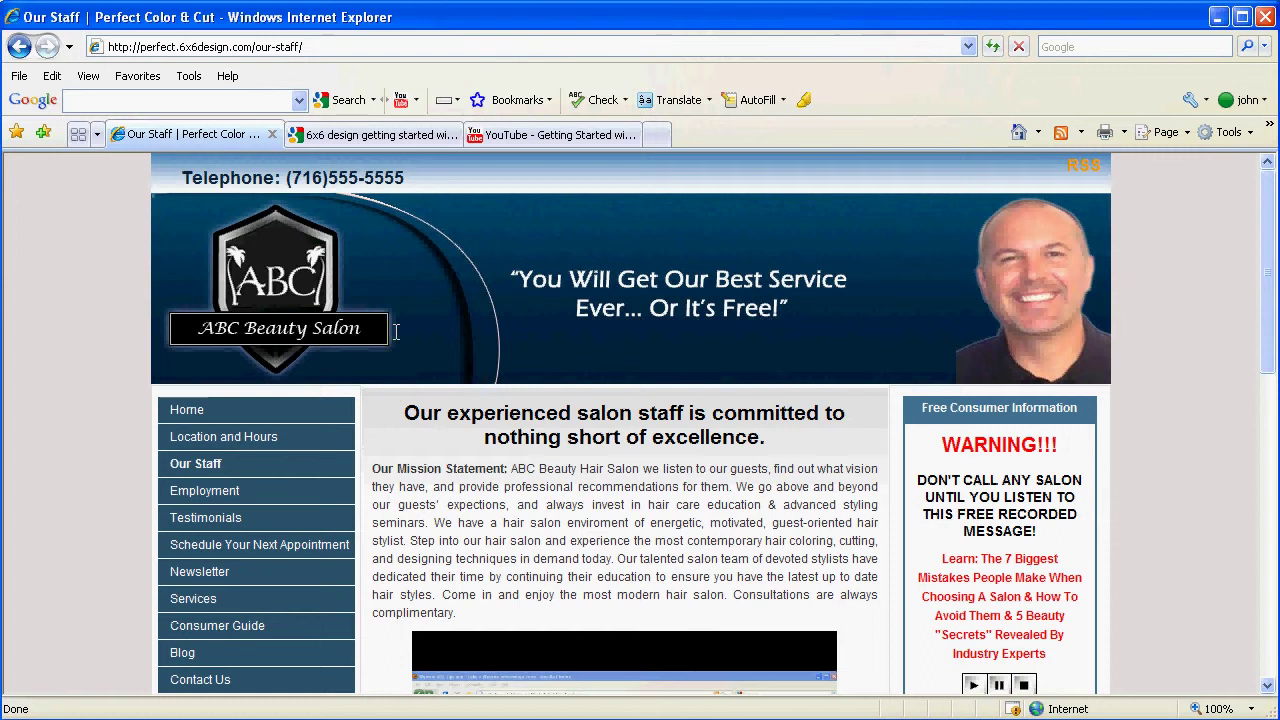
Step: Bring up Google Videos results for '6x6 design getting started with your new website', showing the 10:25 video
{"action": "left_click", "coordinate": [375, 135]}
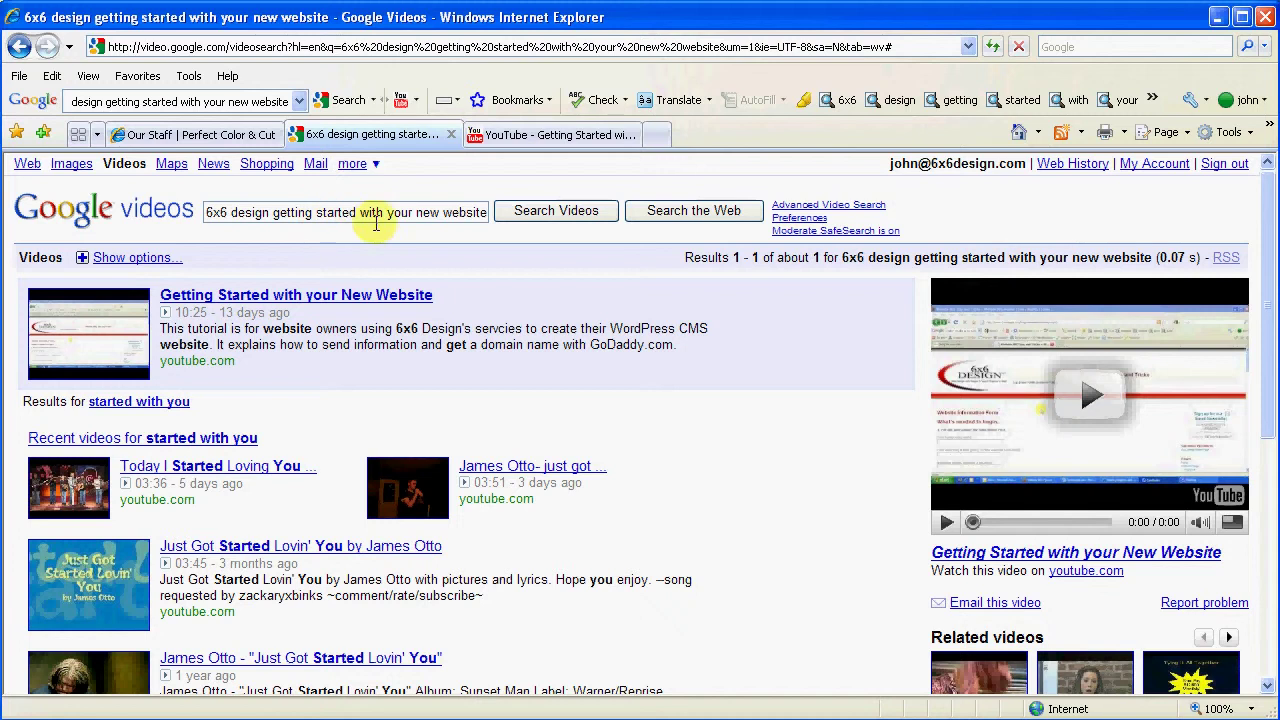
{"action": "left_click", "coordinate": [551, 210]}
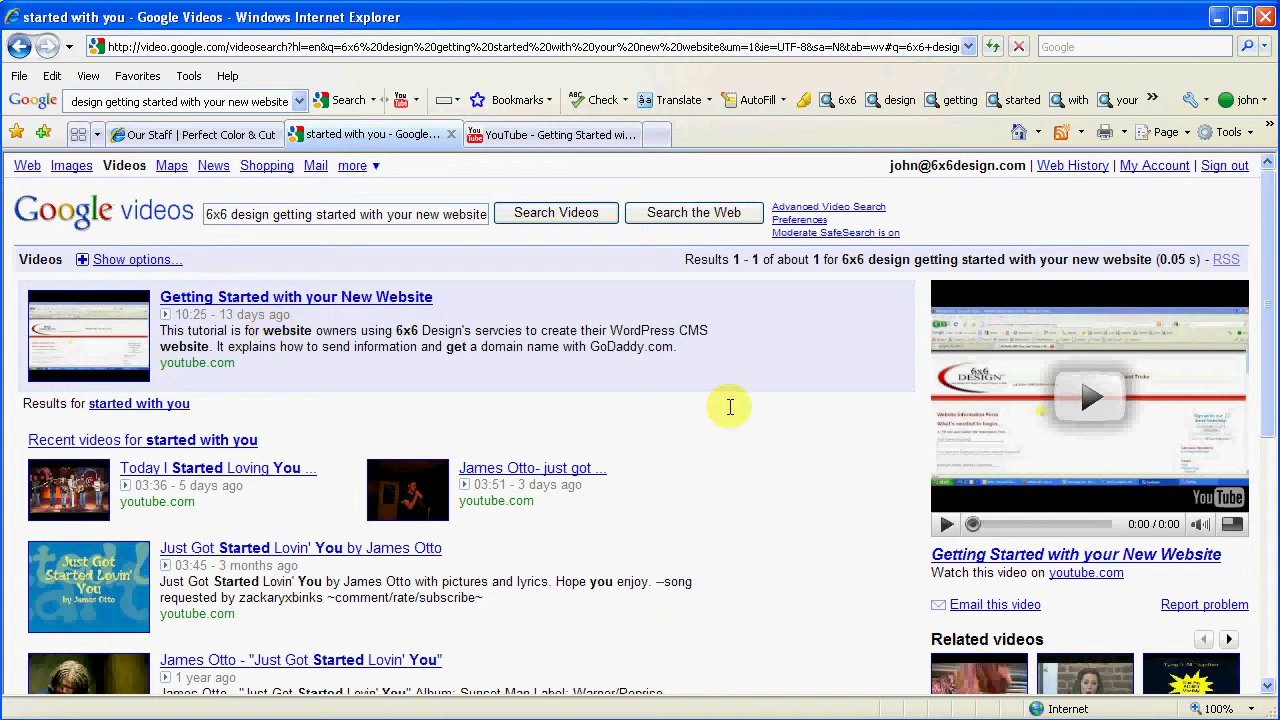
{"action": "scroll", "coordinate": [748, 434], "scroll_direction": "down", "scroll_amount": 5}
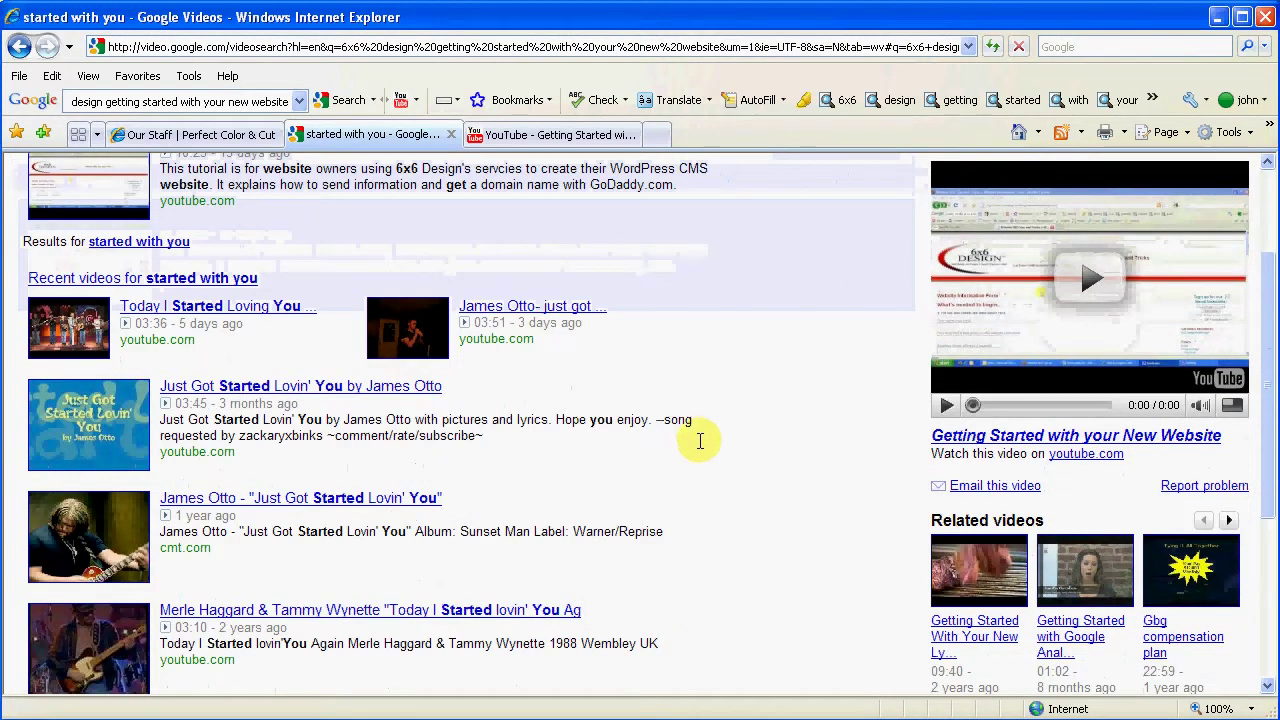